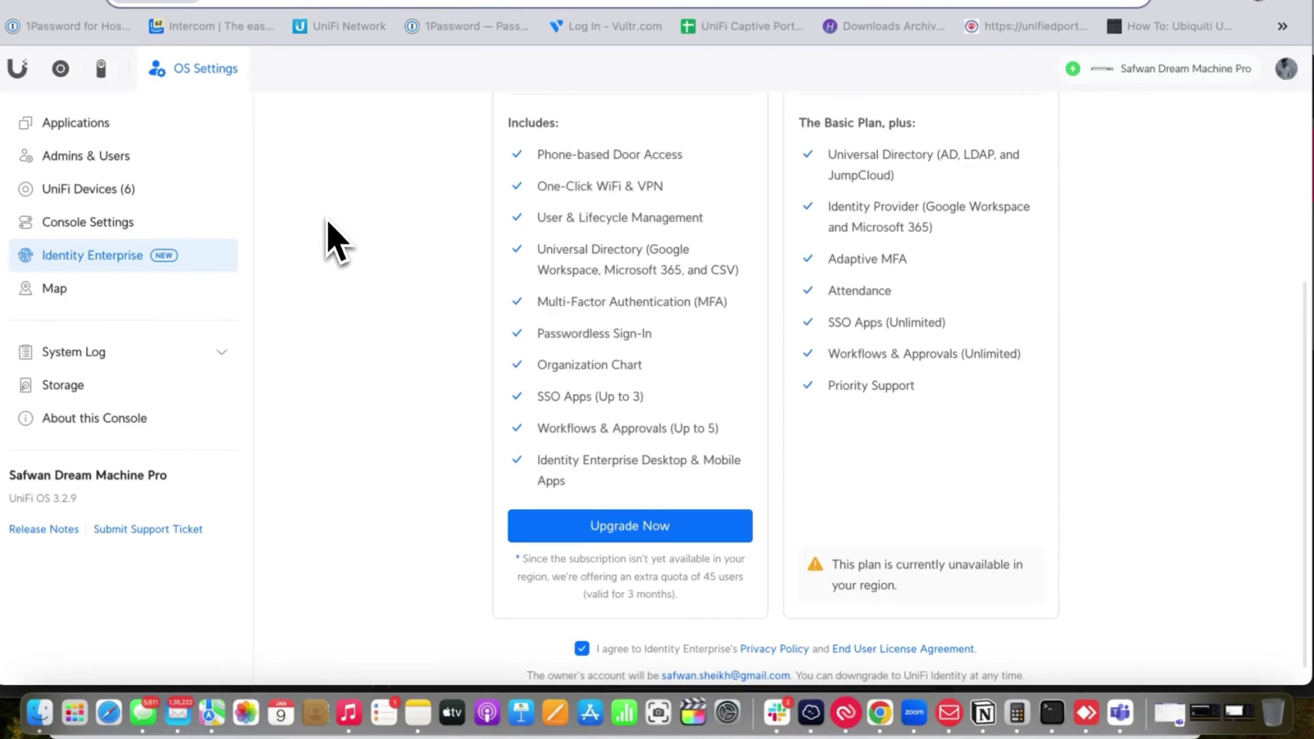
Scroll the Identity Enterprise plan comparison, then switch to the UniFi Community tab
scroll(331, 241, down, 1)
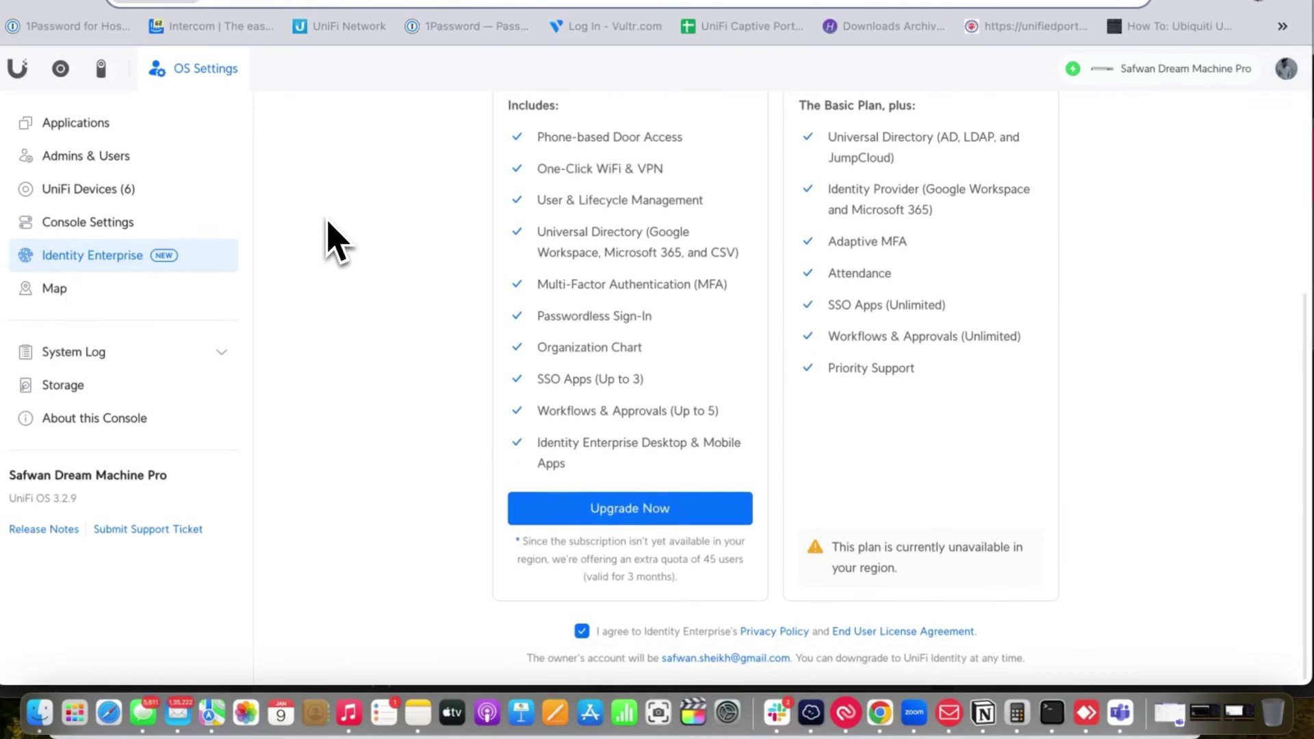
scroll(301, 229, up, 5)
scroll(668, 308, down, 3)
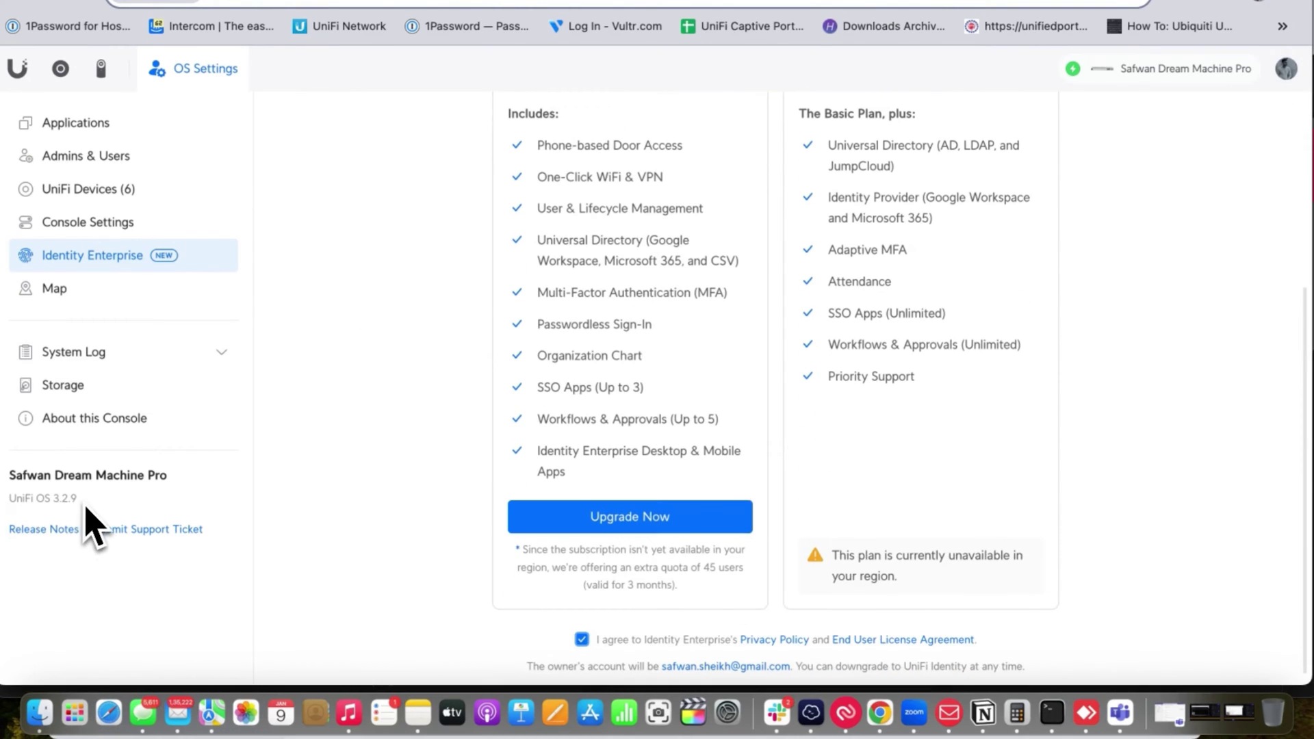
key(Return)
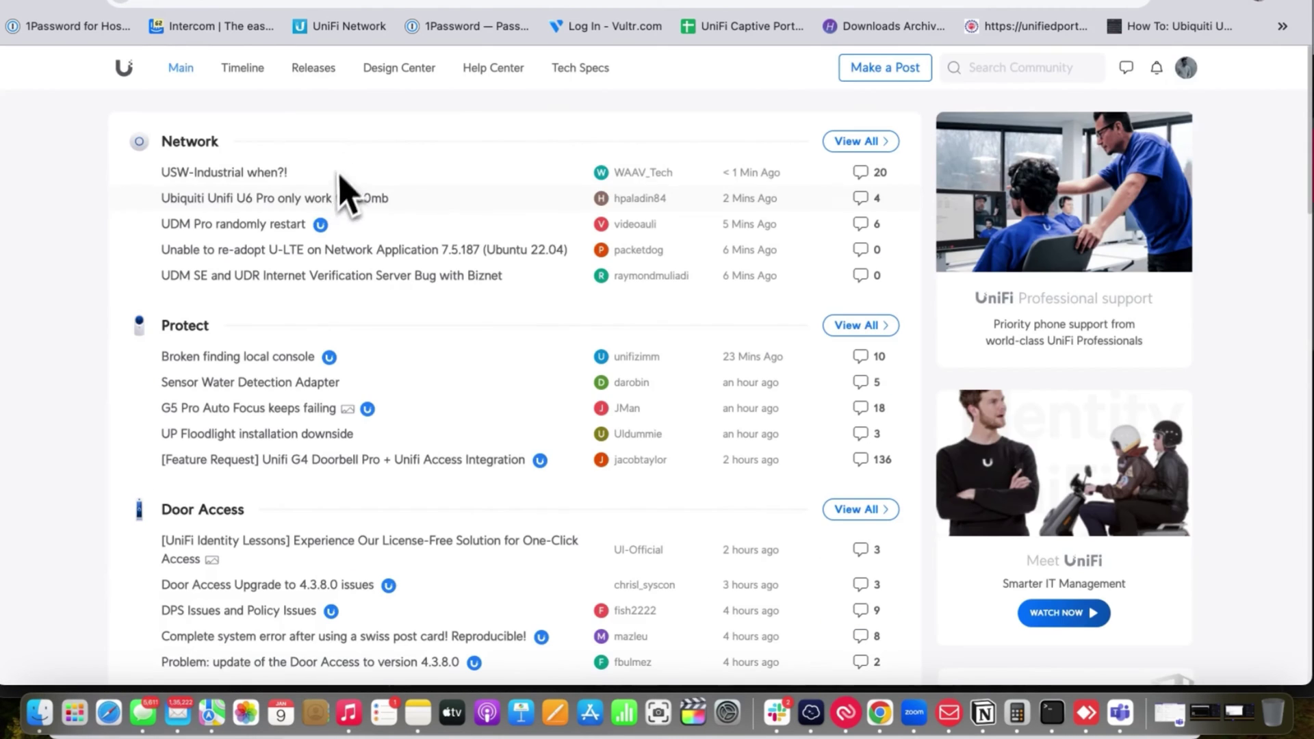
Open the UniFi OS - Dream Router 3.2.9 notes from Releases and highlight the Identity bullets
click(312, 73)
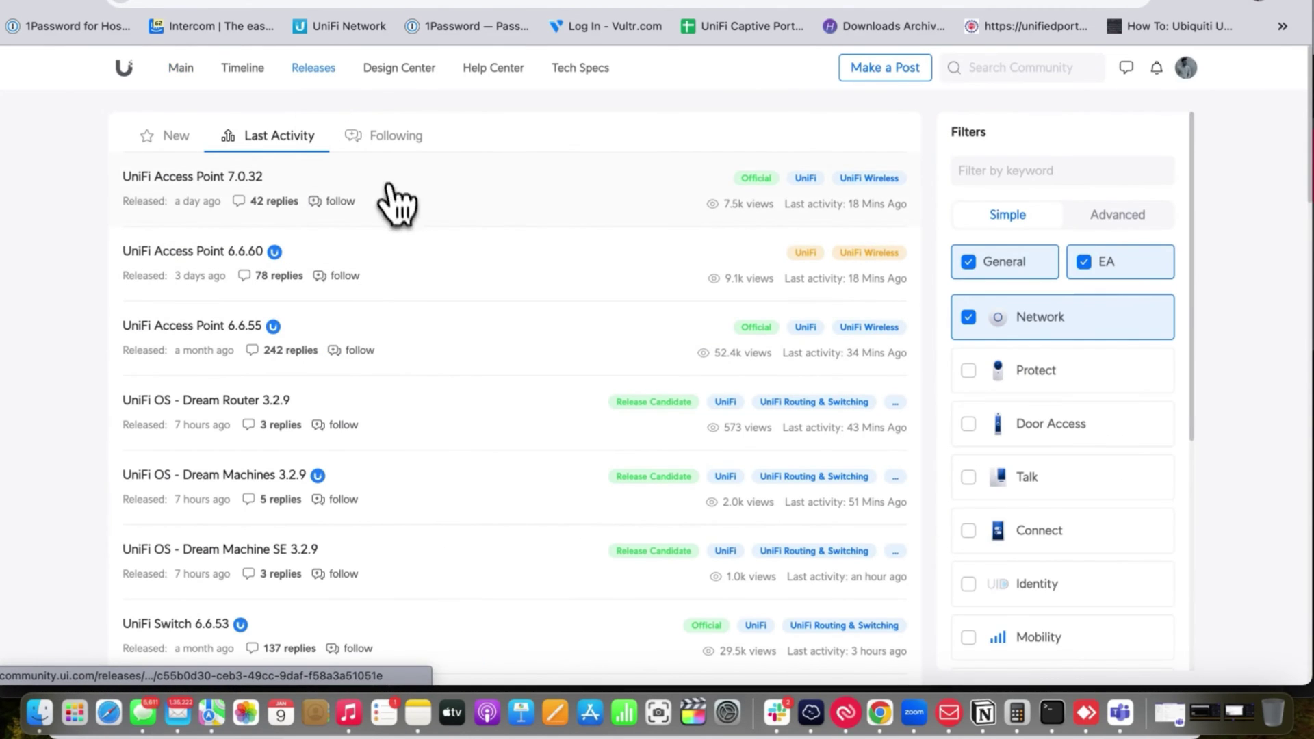
scroll(360, 301, down, 1)
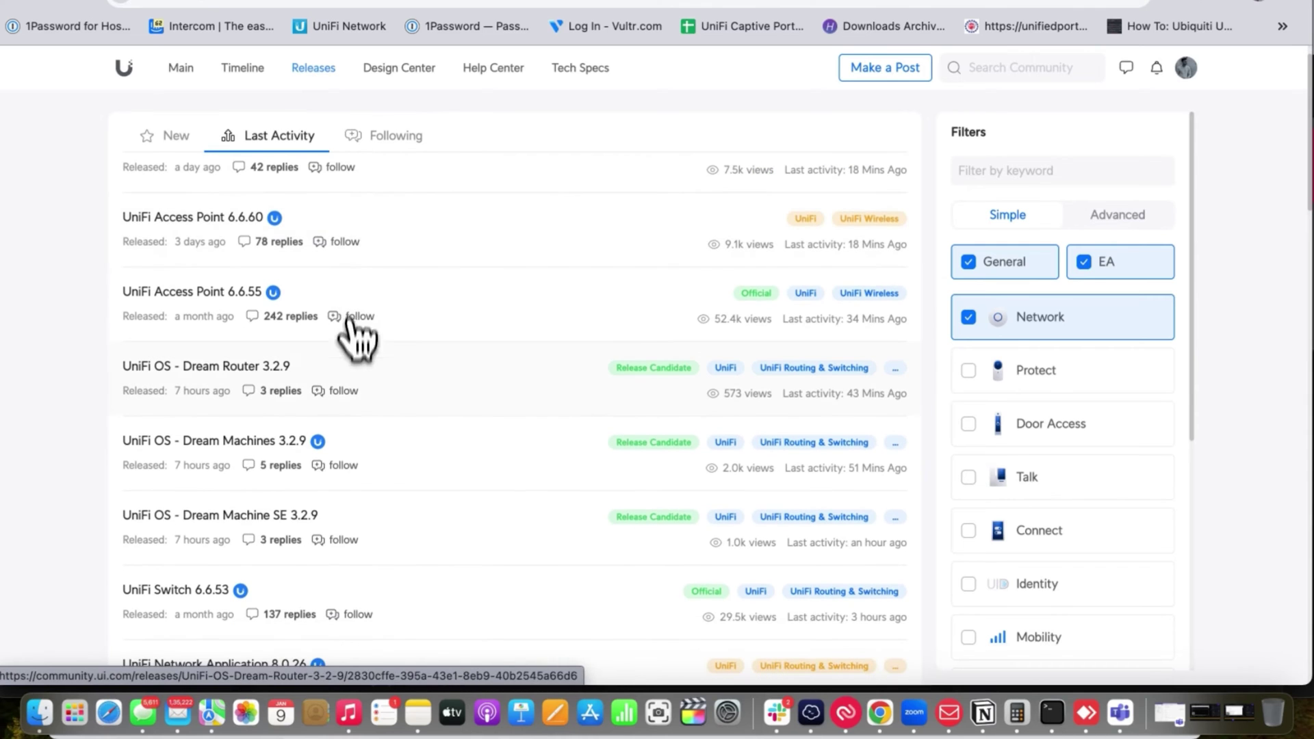
click(359, 373)
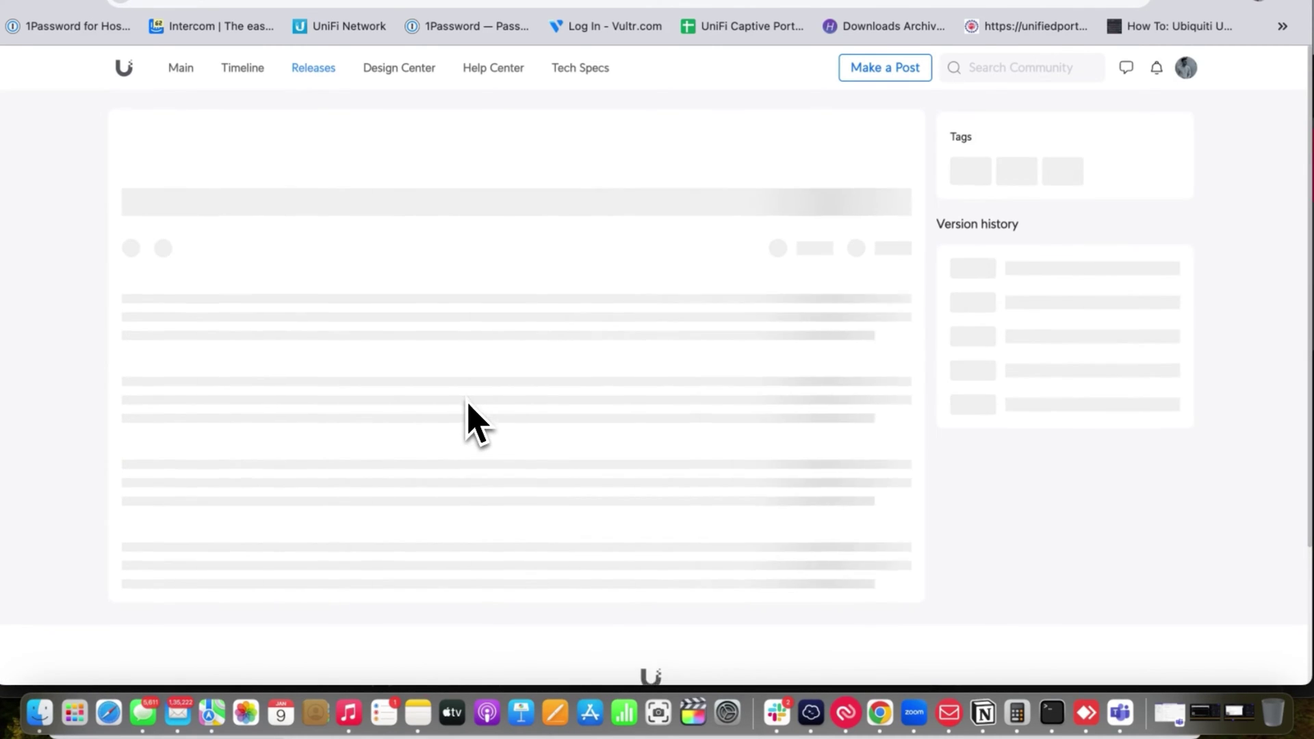
scroll(470, 420, down, 5)
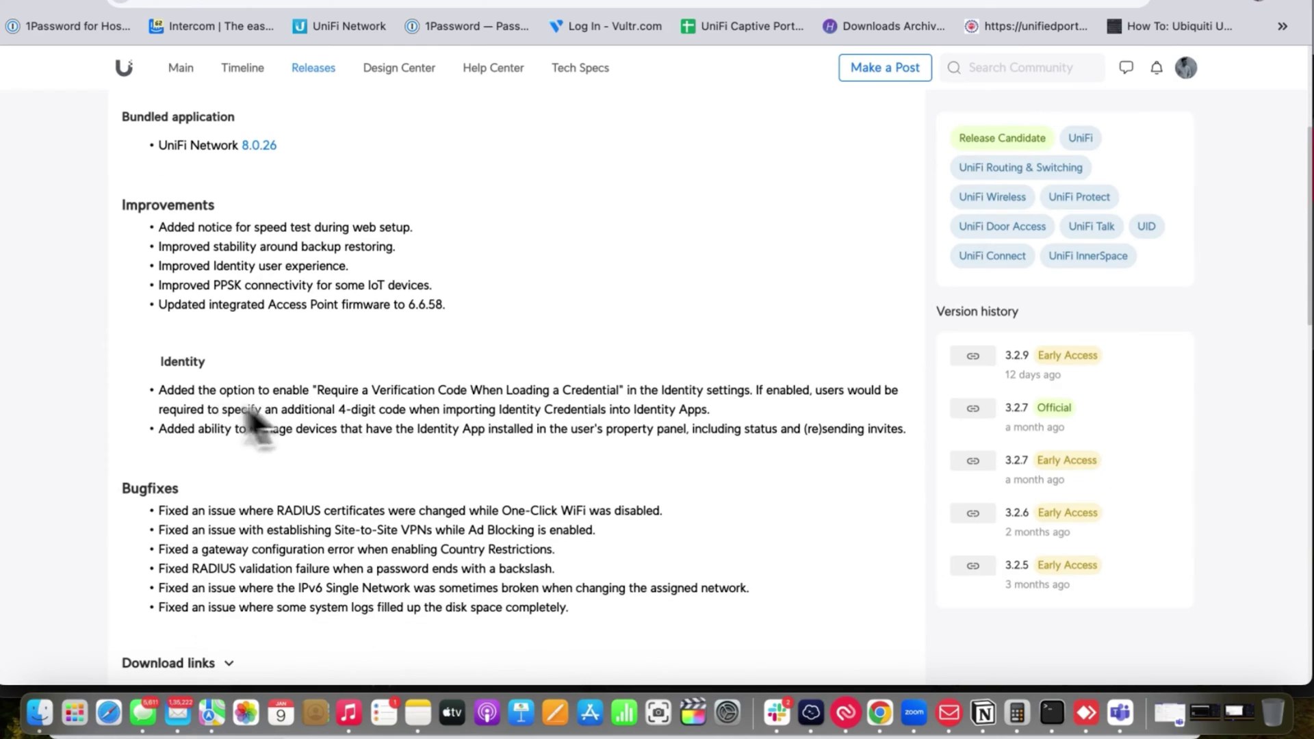
drag(158, 389, 505, 464)
Read through the 3.2.9 release notes, then return to the Identity Enterprise plans tab
click(499, 460)
scroll(499, 457, down, 1)
scroll(502, 469, down, 4)
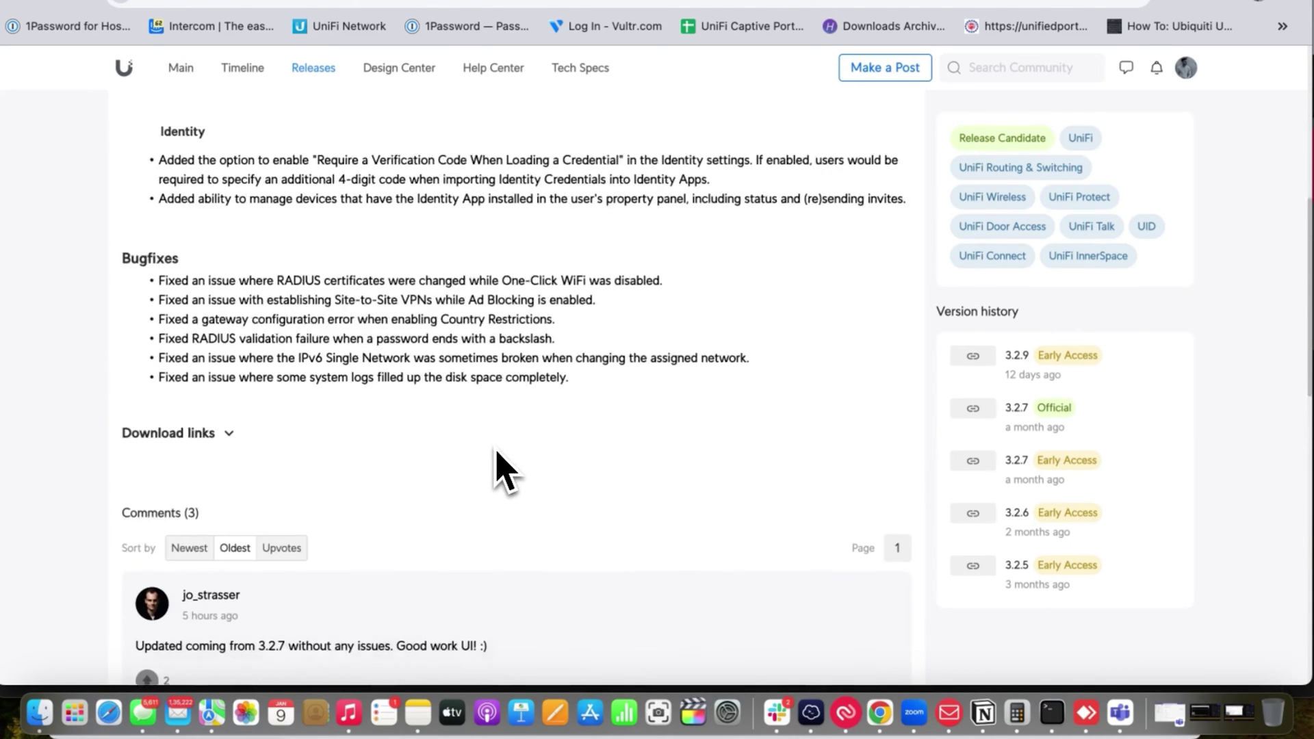
scroll(502, 469, up, 5)
scroll(504, 471, up, 3)
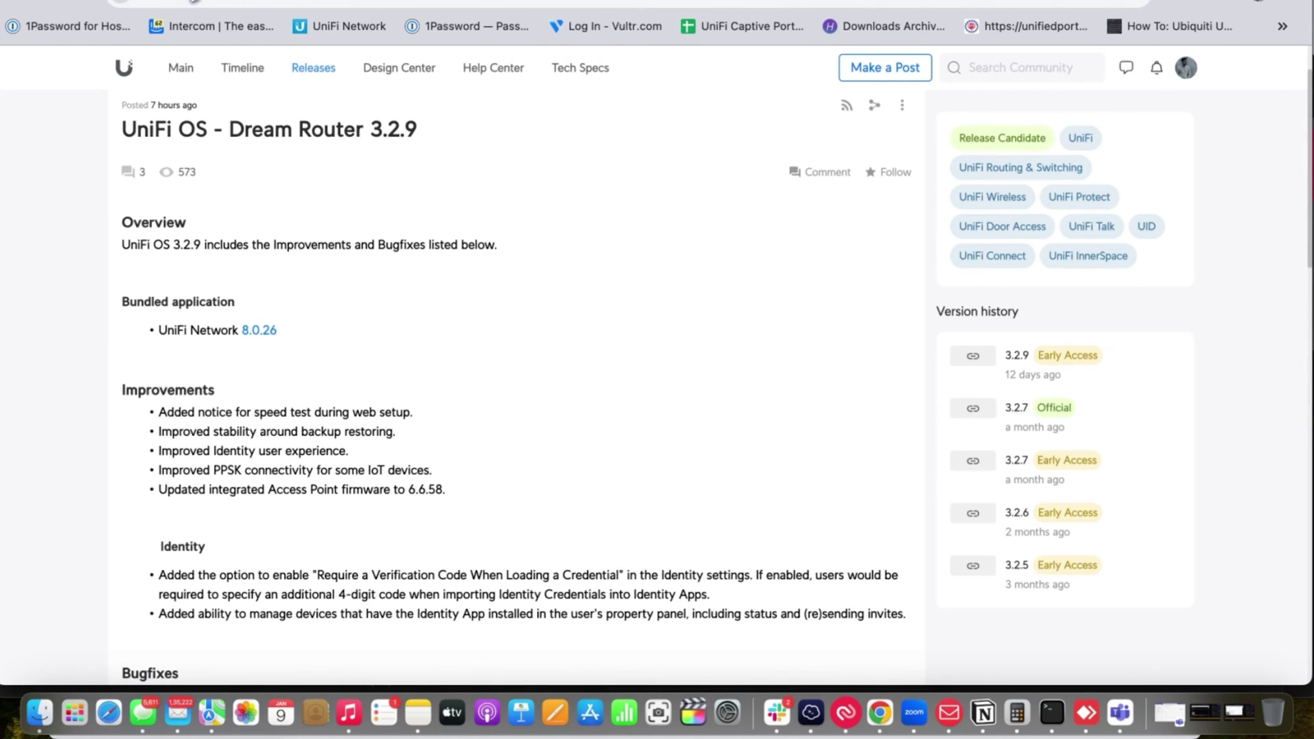
click(201, 5)
scroll(490, 232, down, 1)
scroll(493, 235, up, 2)
Start the Identity Enterprise upgrade and dismiss the notice about backing up
scroll(493, 235, down, 2)
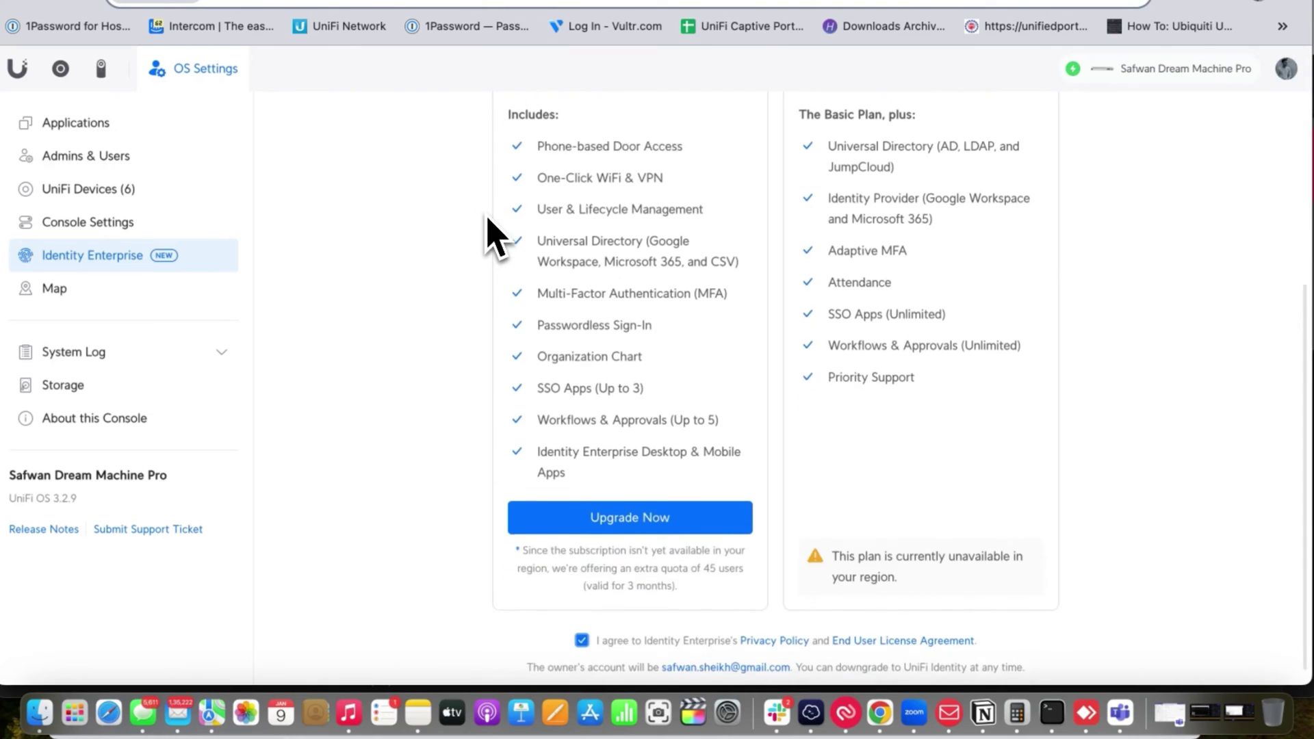
scroll(492, 235, up, 3)
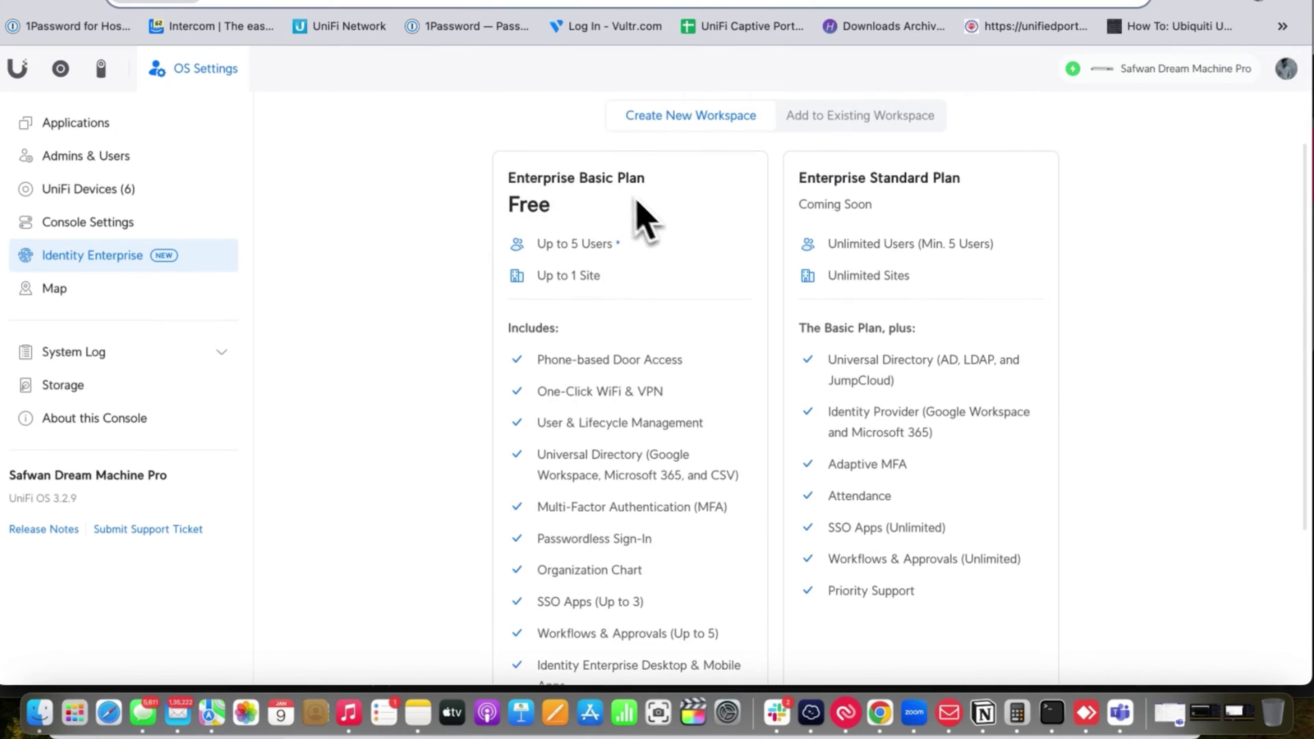
scroll(640, 215, down, 4)
click(626, 509)
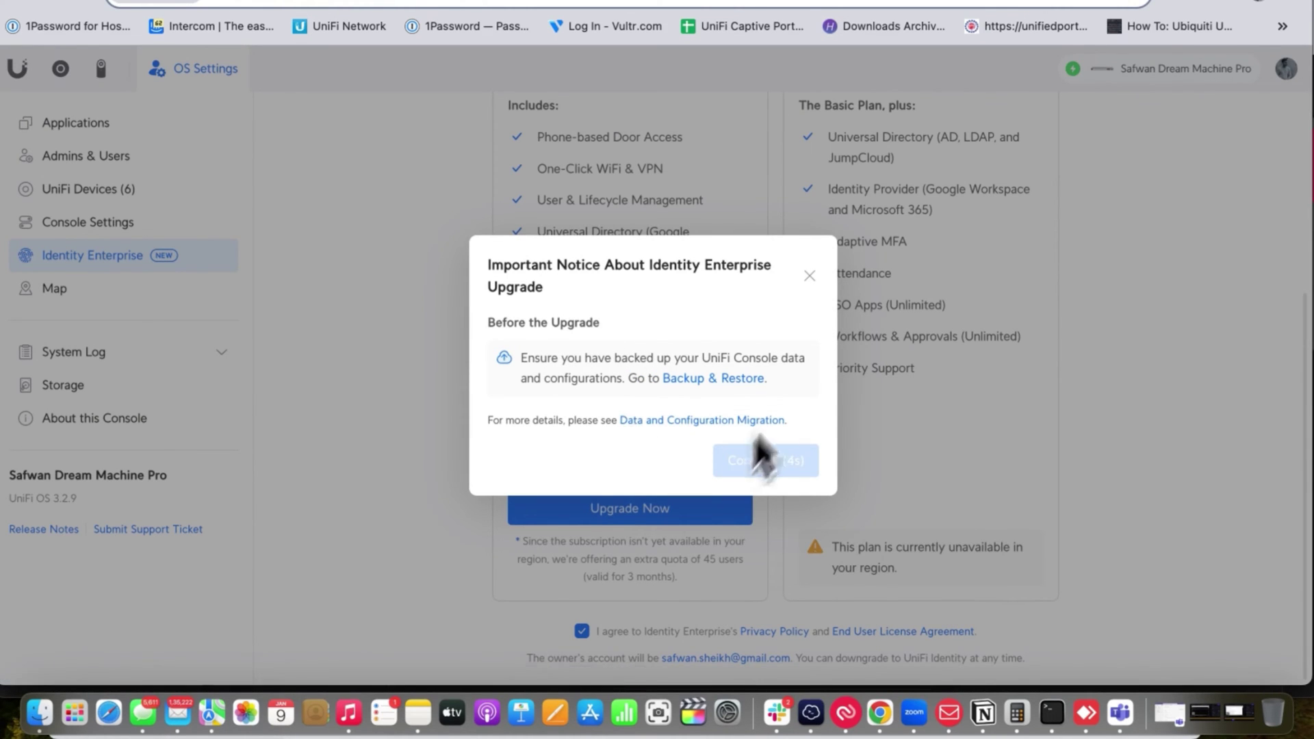
click(810, 276)
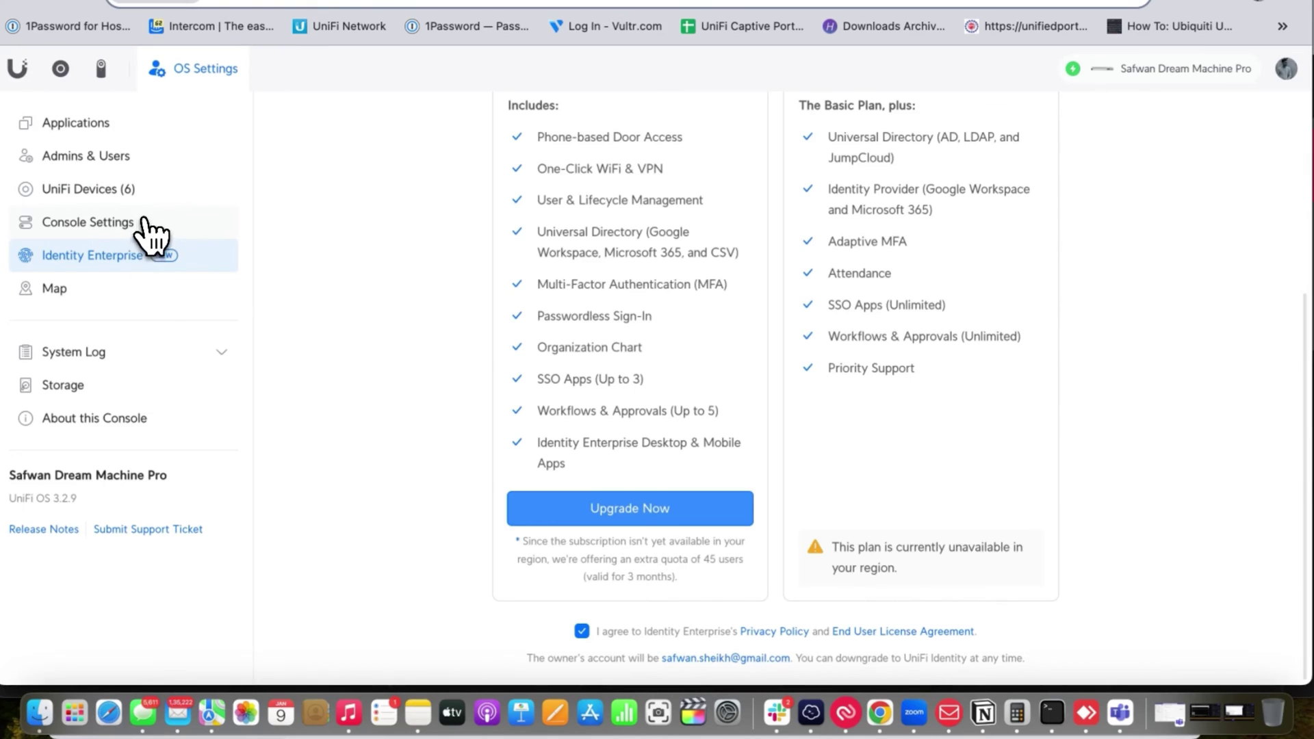
Create a console configuration backup in Console Settings, then return to Identity Enterprise
click(133, 223)
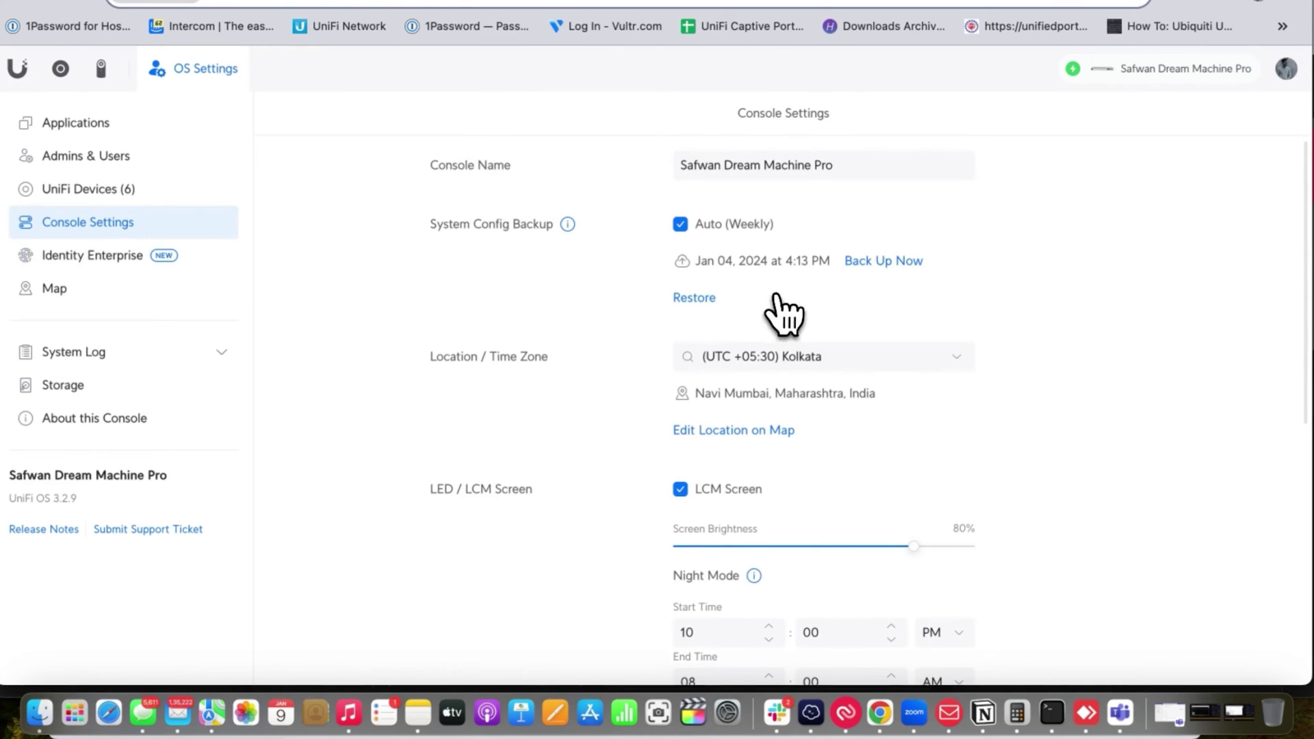
click(864, 262)
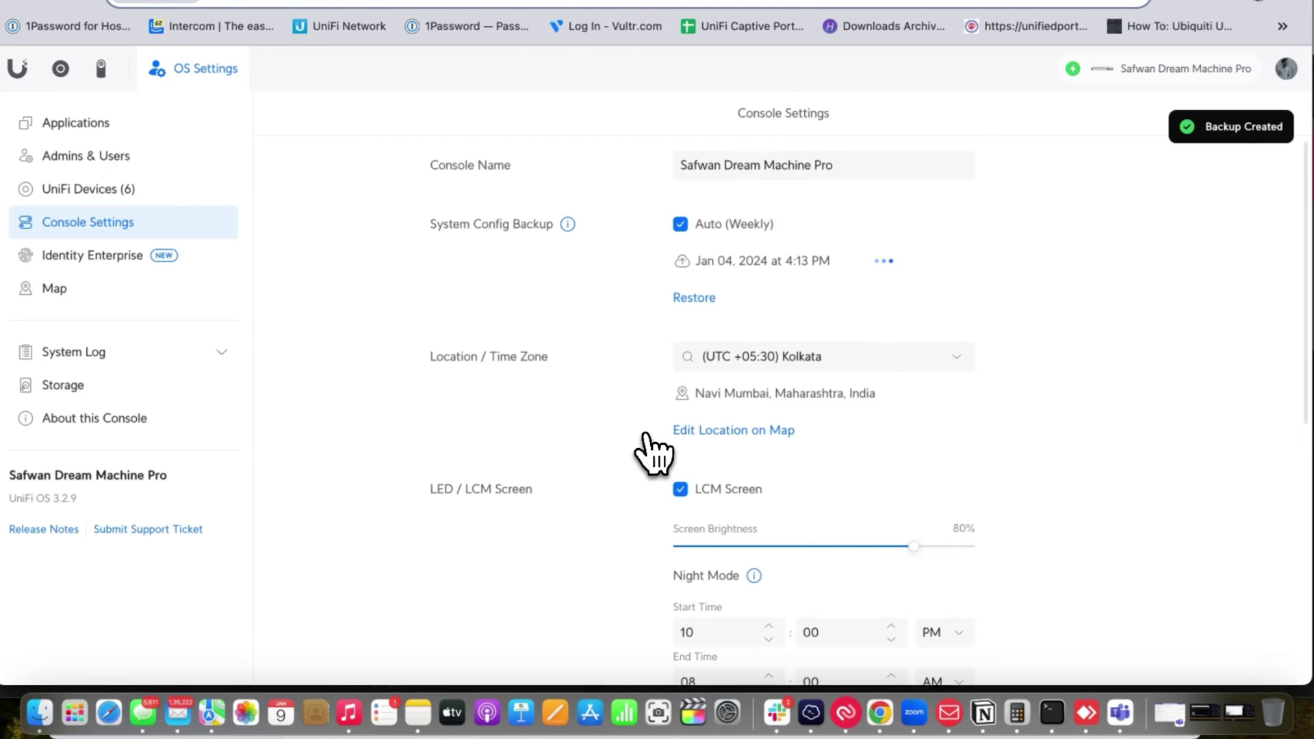
click(111, 267)
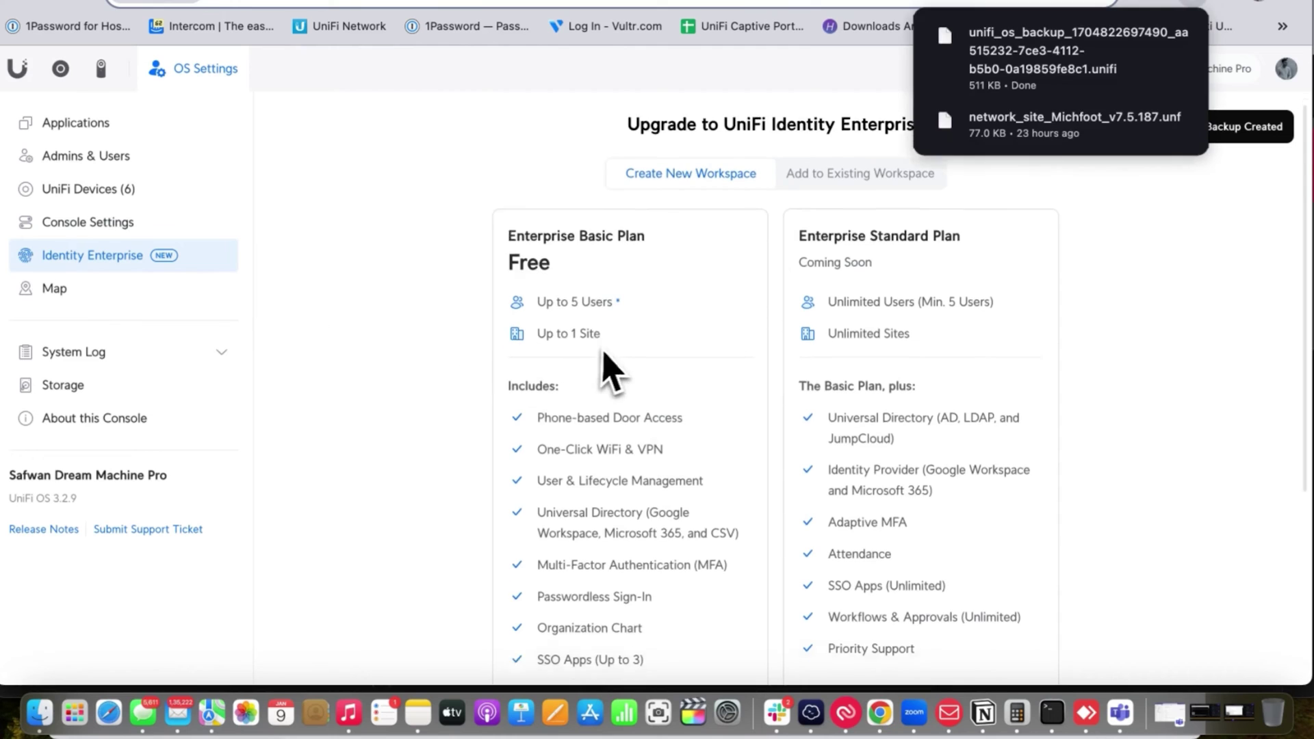
scroll(610, 367, down, 5)
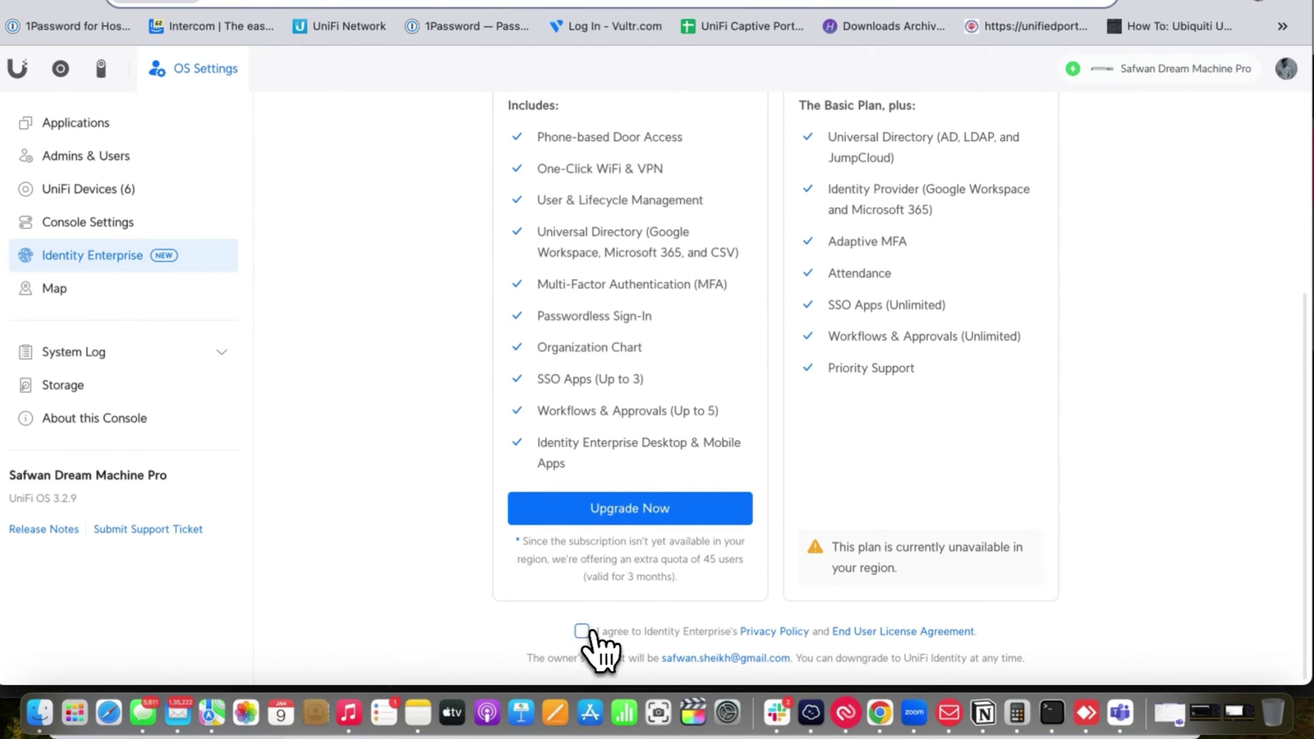
Agree to the terms and activate Identity Enterprise on the free Enterprise Basic Plan
click(599, 520)
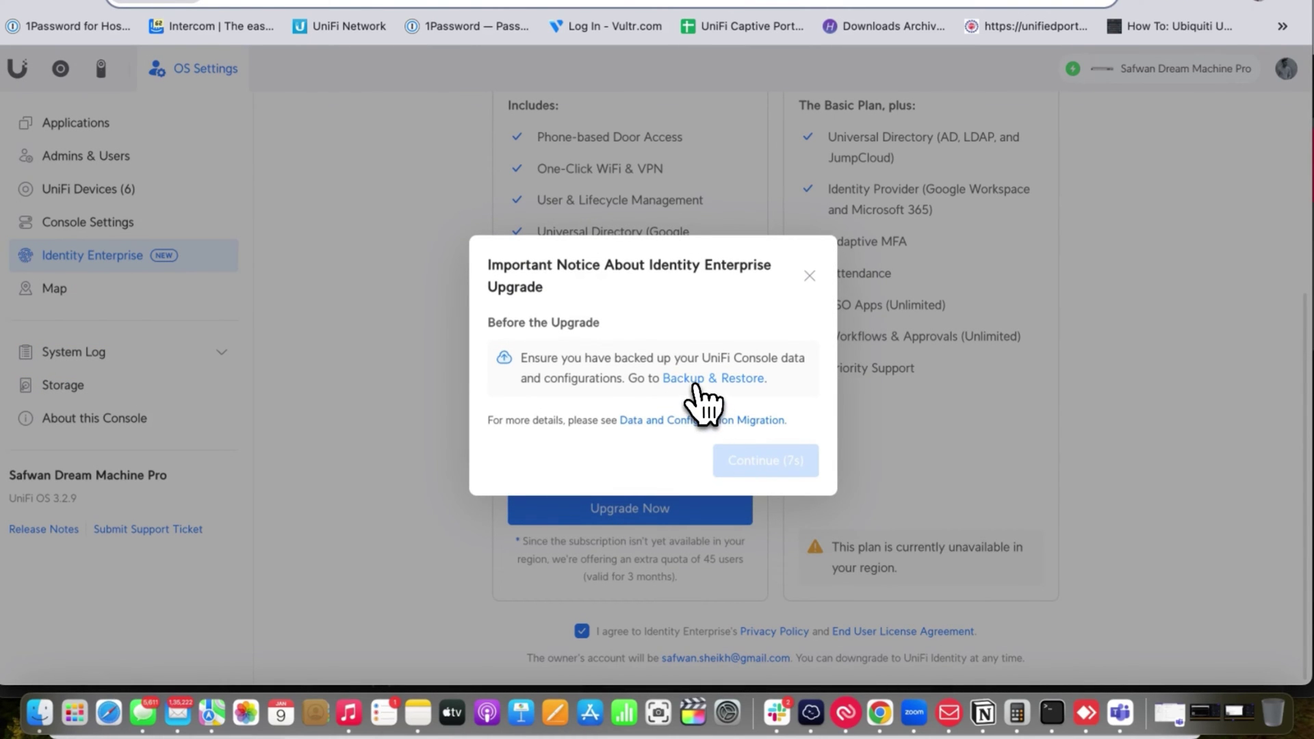
click(696, 384)
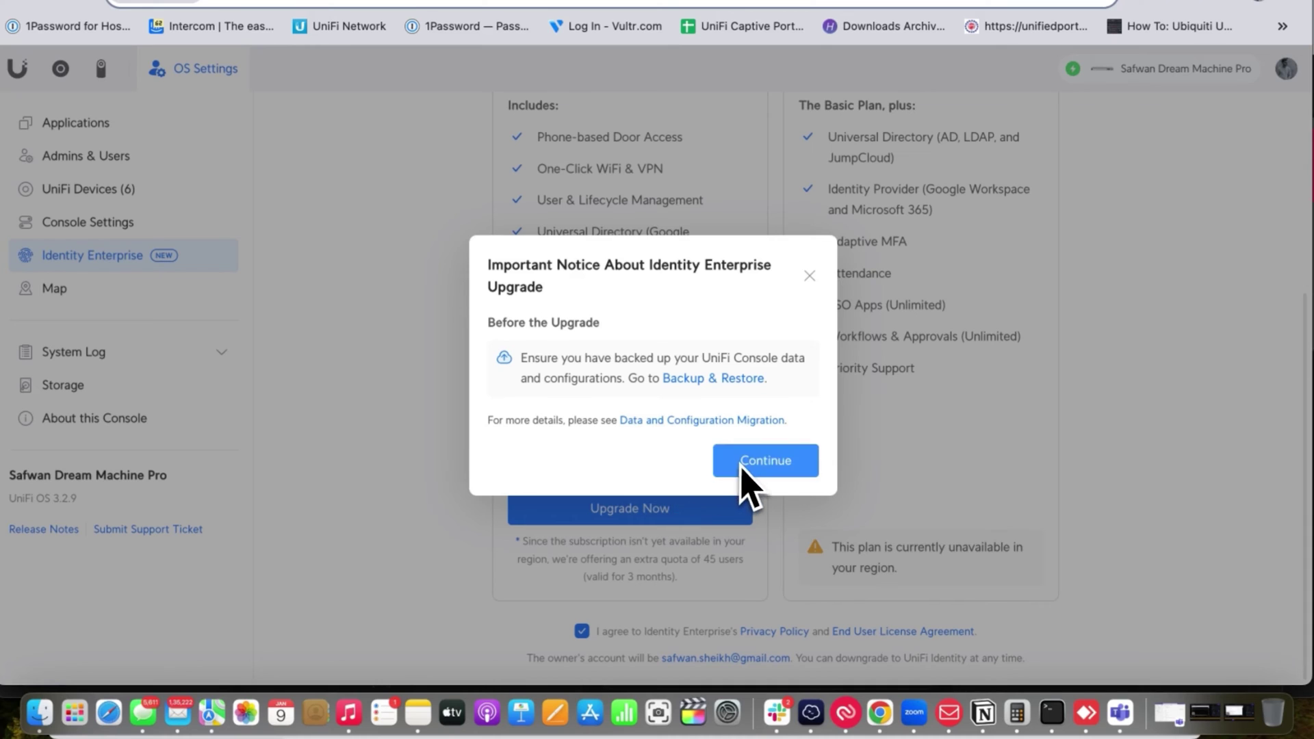
click(750, 472)
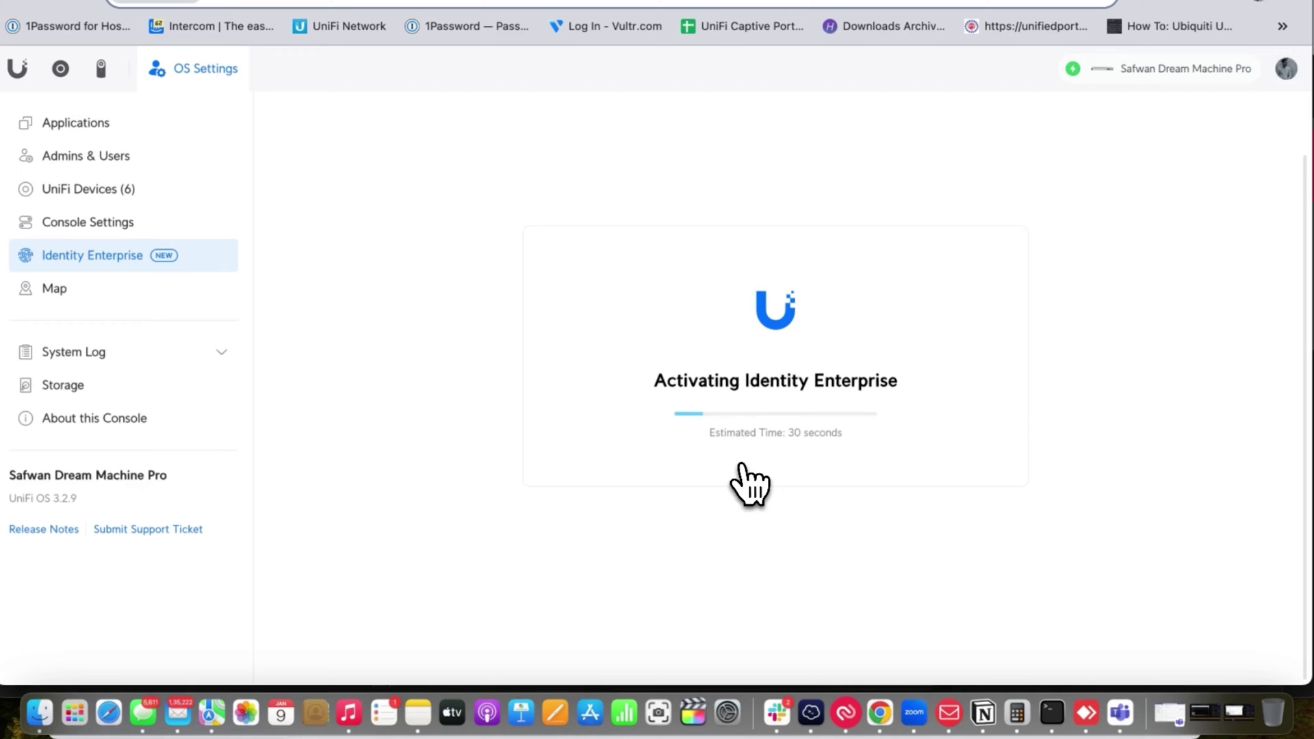
key(super+t)
Search Google for 'unifi identify' and open the ui.com/identity product page
text(unifi ident)
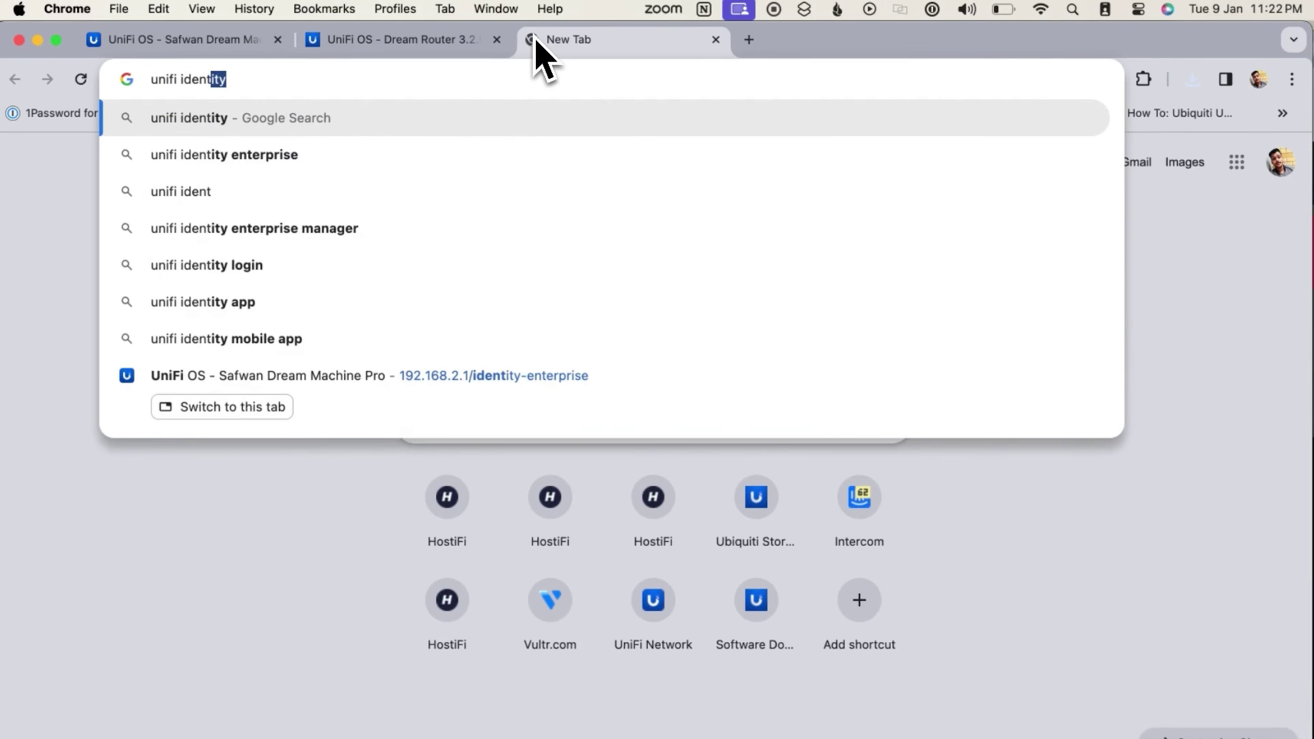
text(ify)
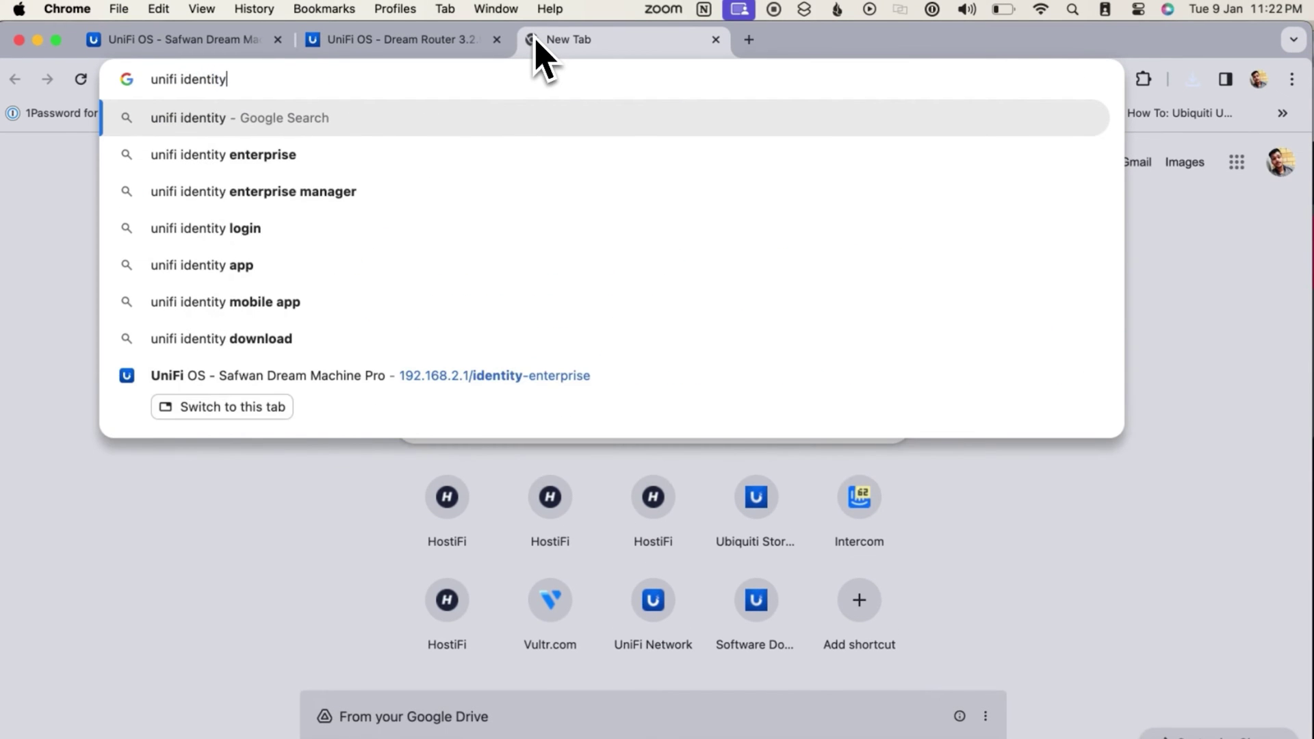
key(Return)
click(285, 274)
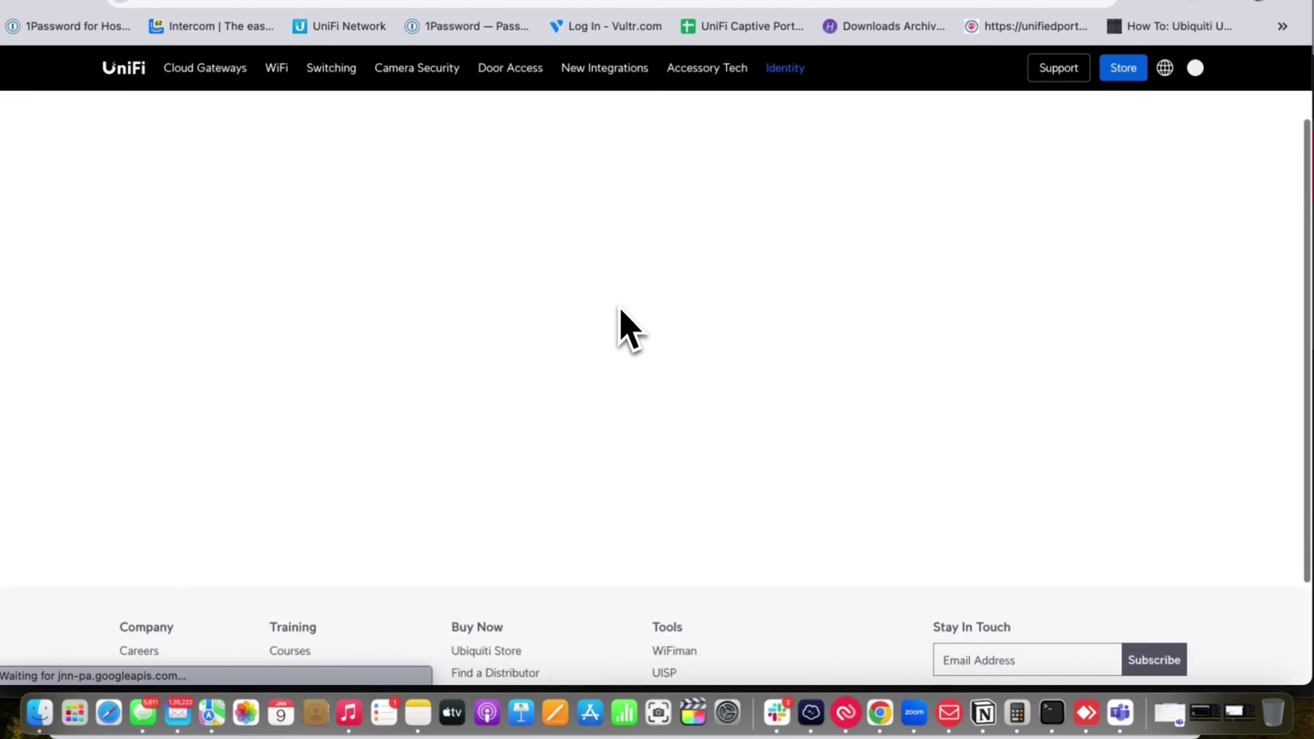
Scroll the UniFi Identity product page to its footer, then return to the UniFi OS tab
scroll(630, 330, down, 10)
scroll(630, 330, down, 15)
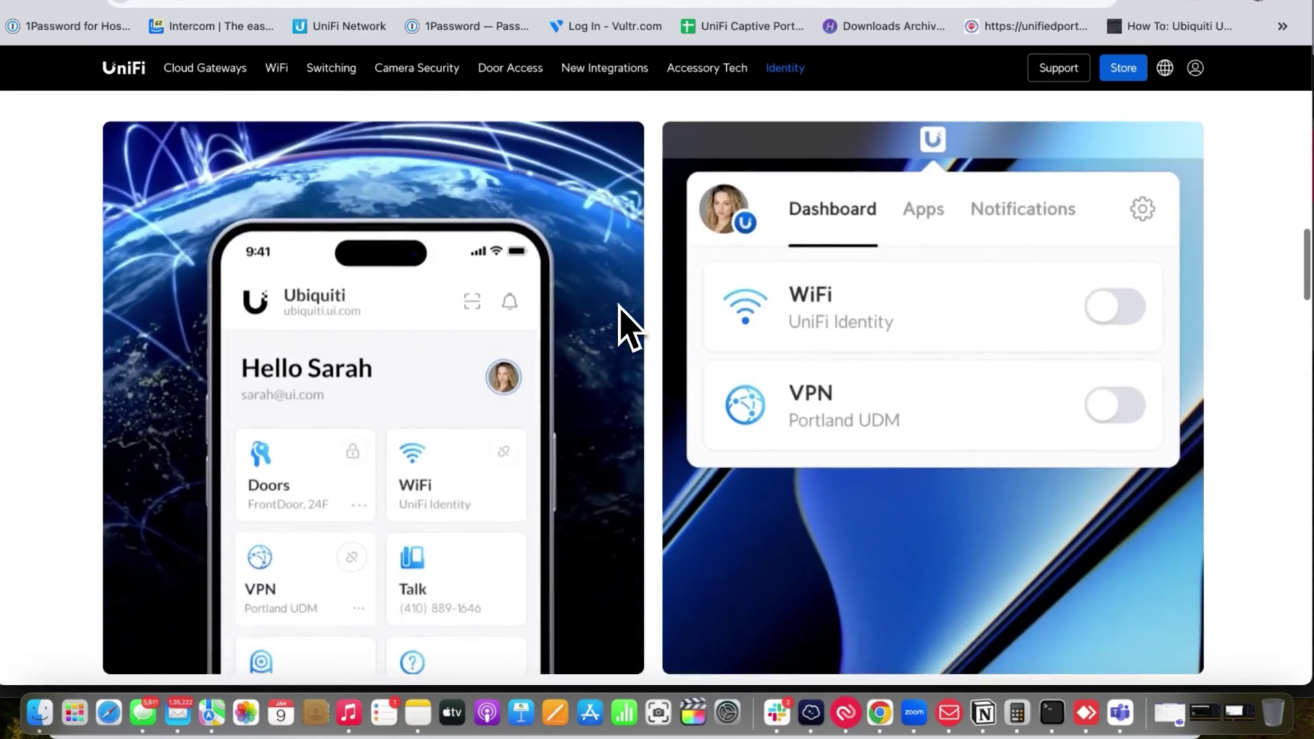
scroll(624, 329, down, 15)
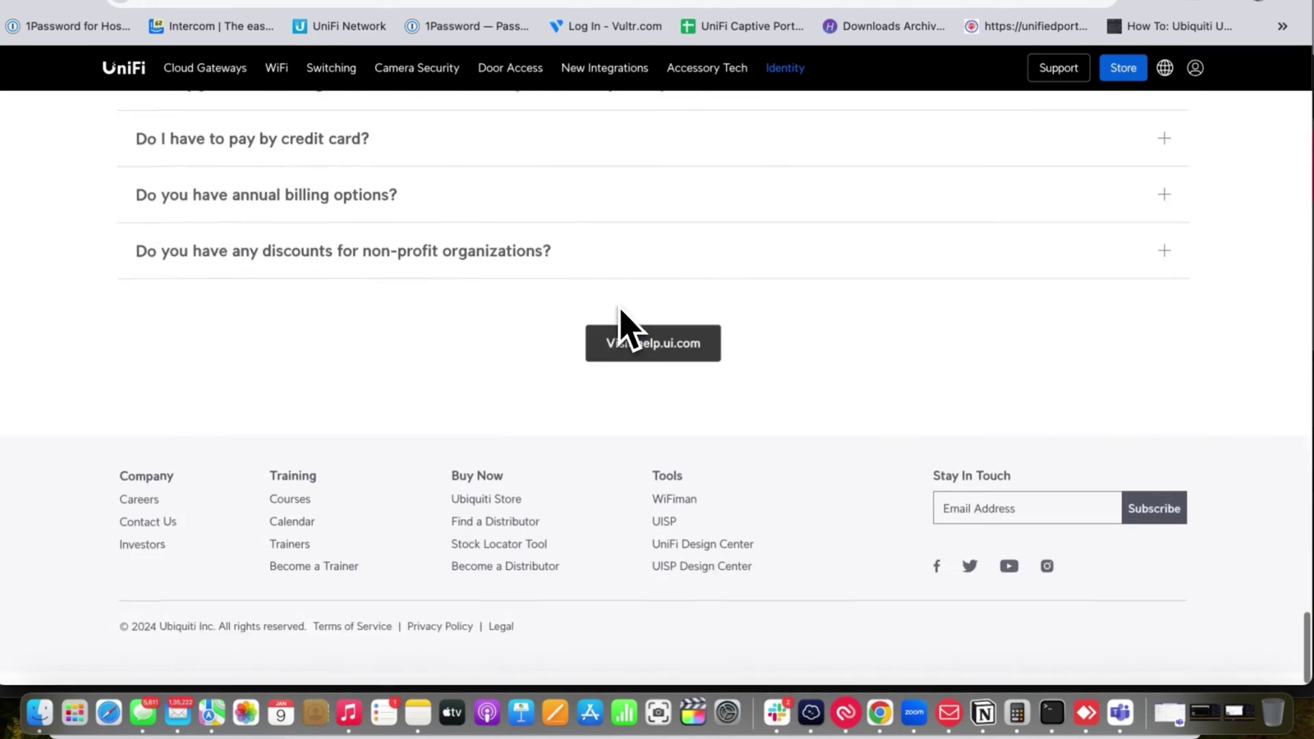
click(400, 6)
key(ctrl+Tab)
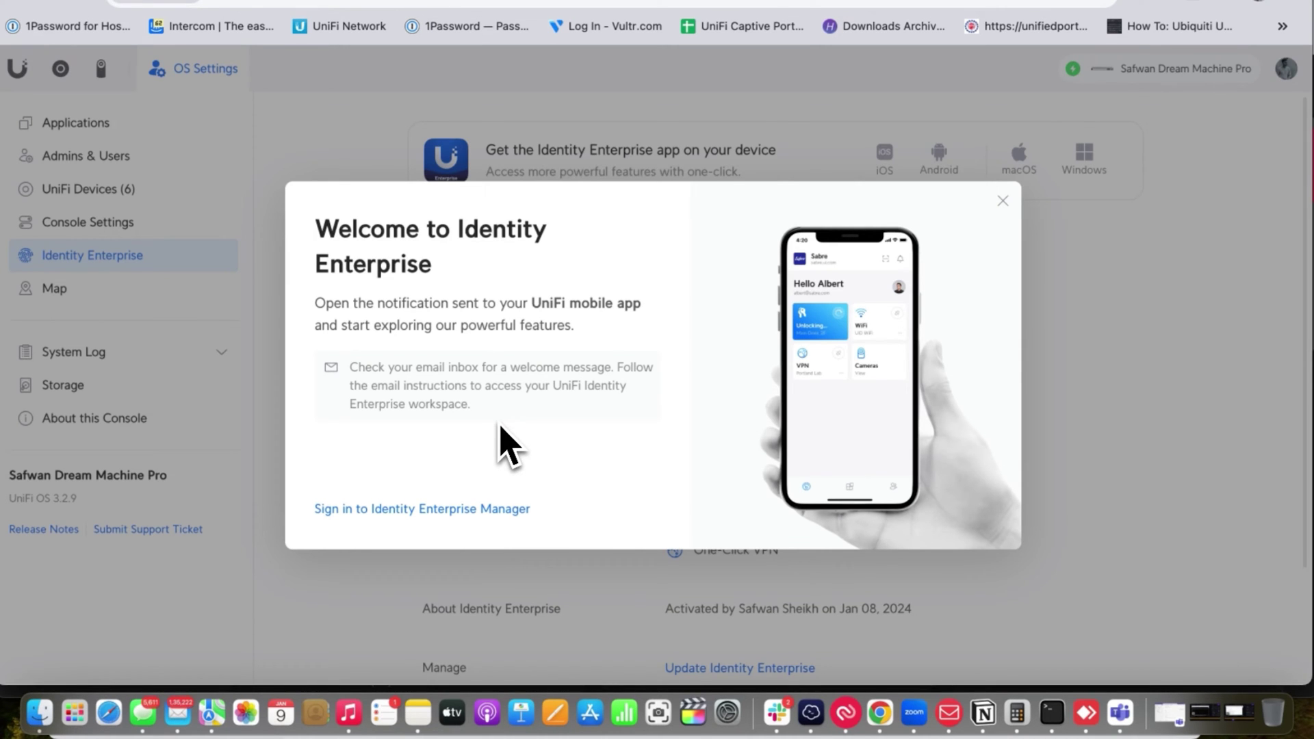
Close the Identity Enterprise welcome and review the workspace, token, services and activation details
key(Escape)
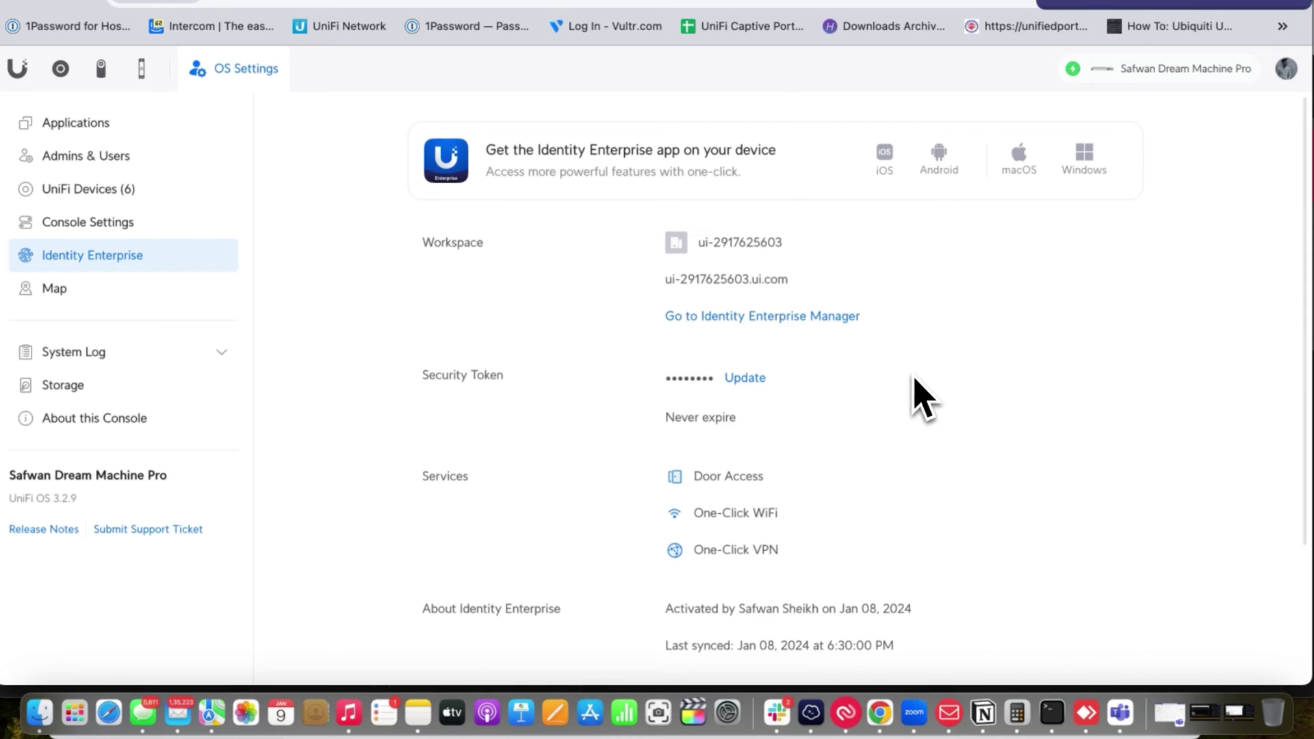
scroll(918, 425, down, 3)
scroll(918, 425, up, 2)
scroll(920, 428, down, 2)
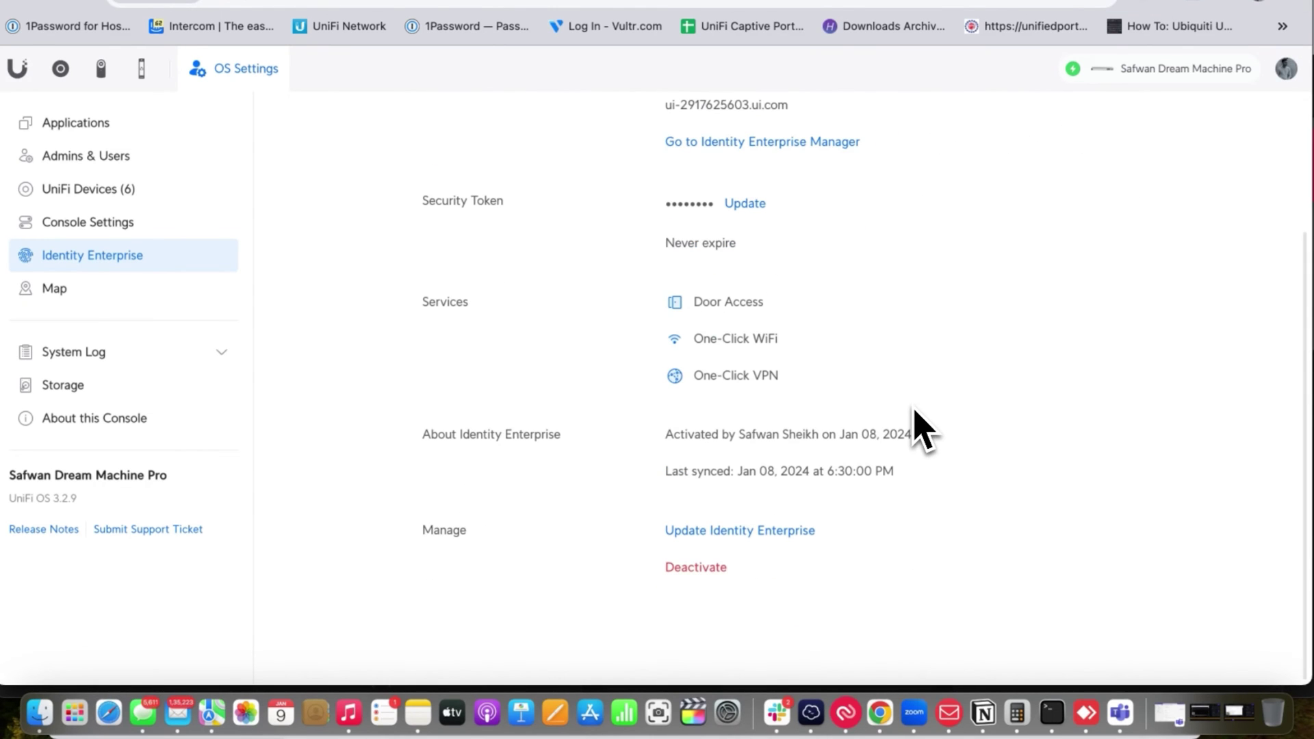
scroll(1040, 281, up, 3)
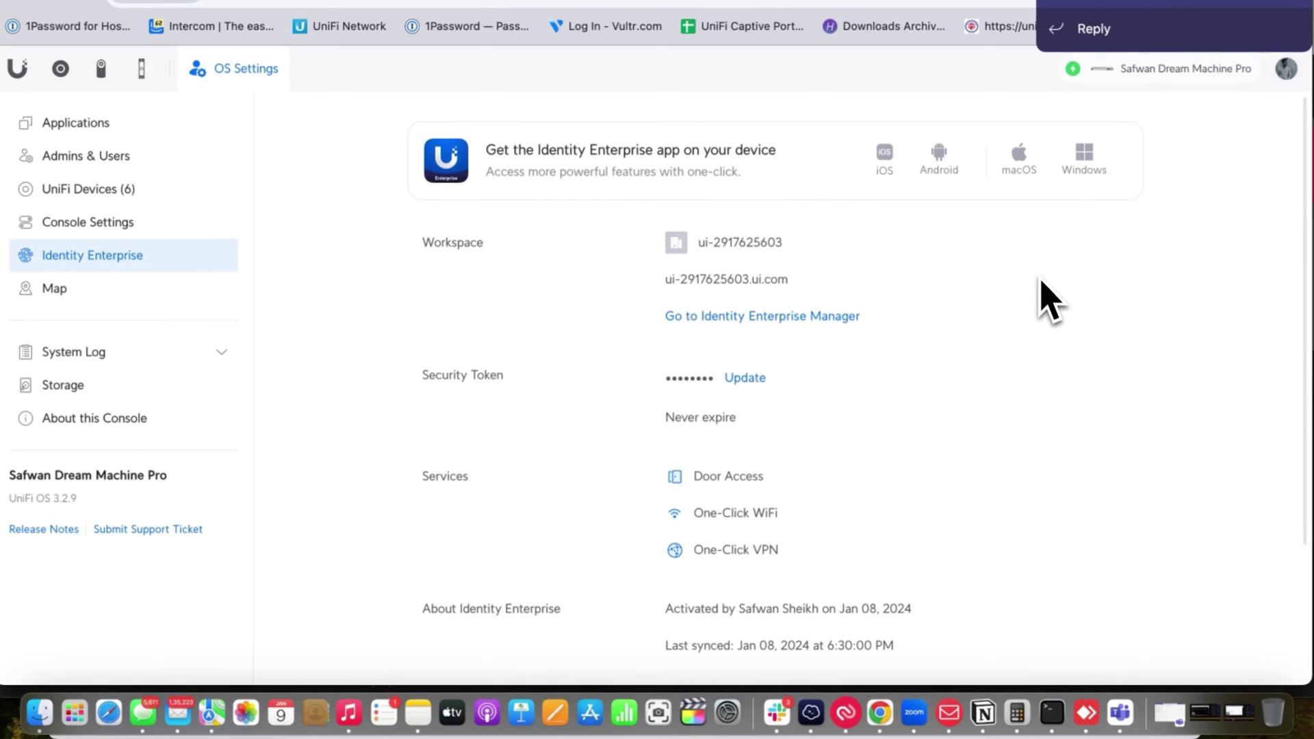
scroll(958, 438, down, 3)
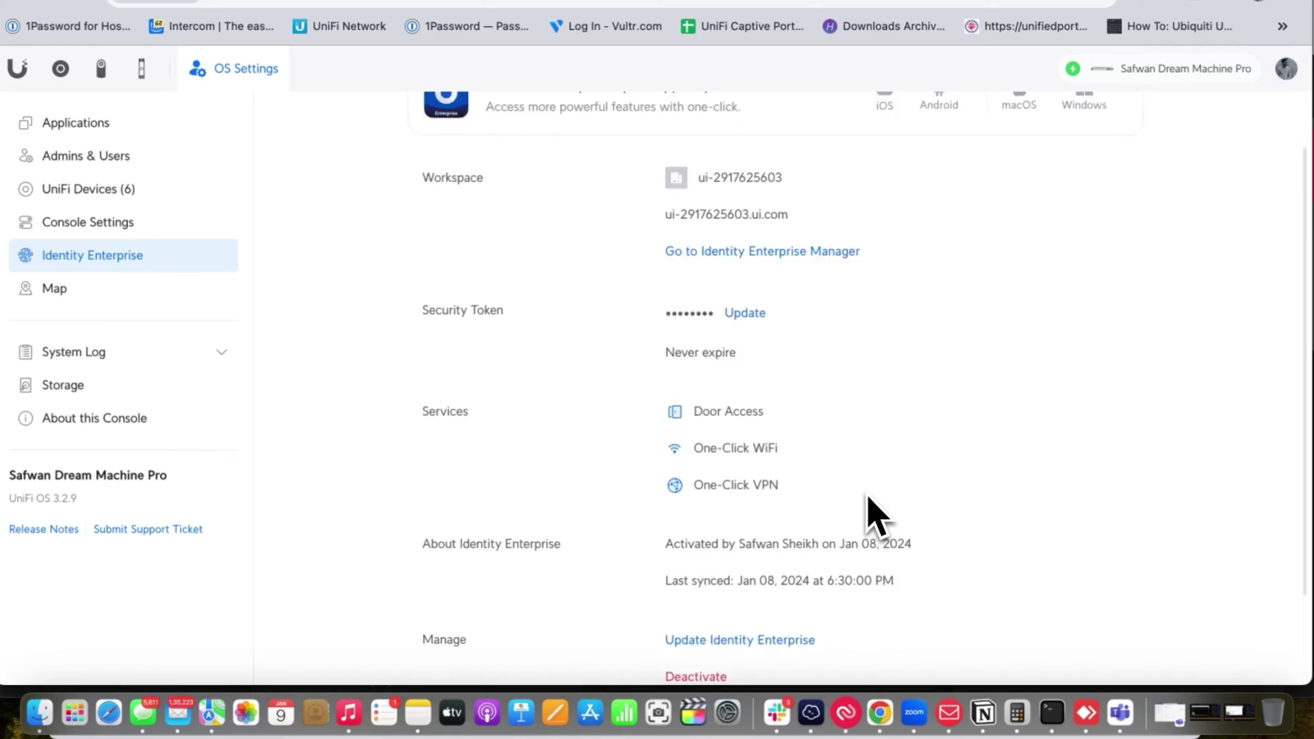
click(103, 136)
click(92, 255)
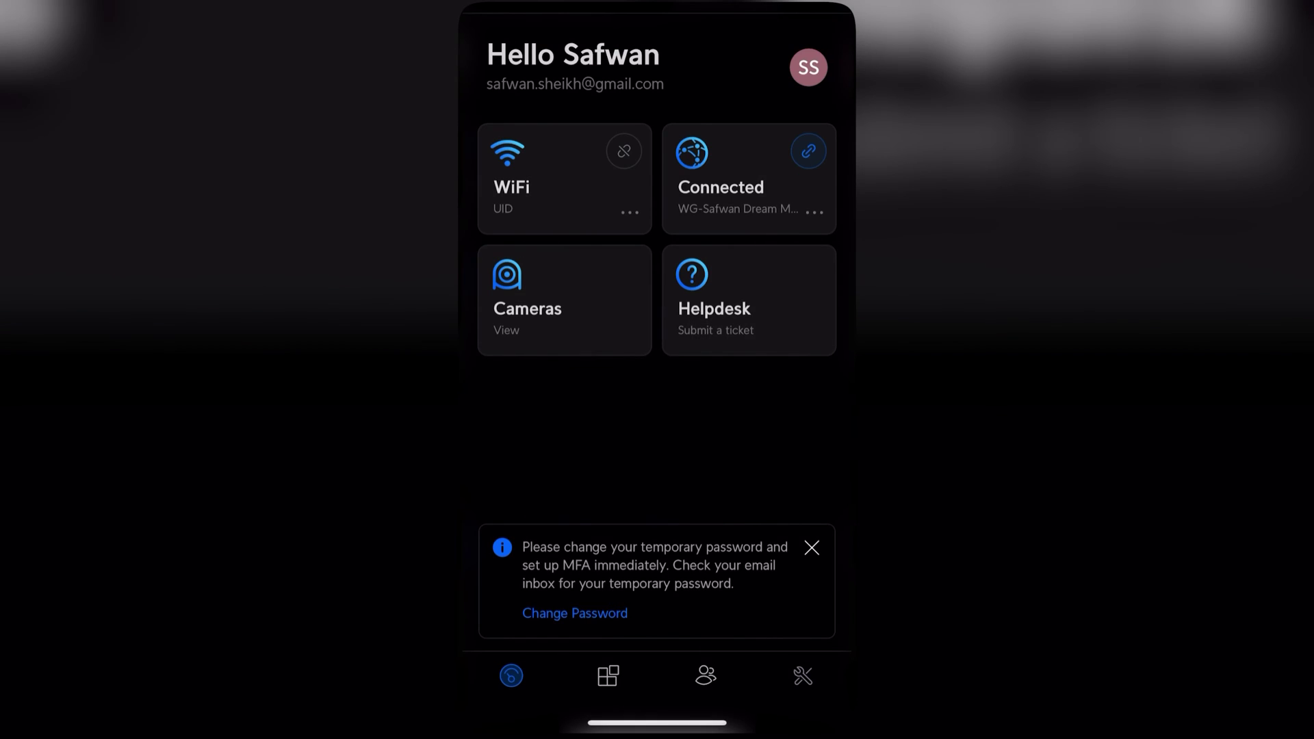
Join UID Wi-Fi, browse the Apps, Directory and Tools tabs, then open Manage Sites
click(564, 178)
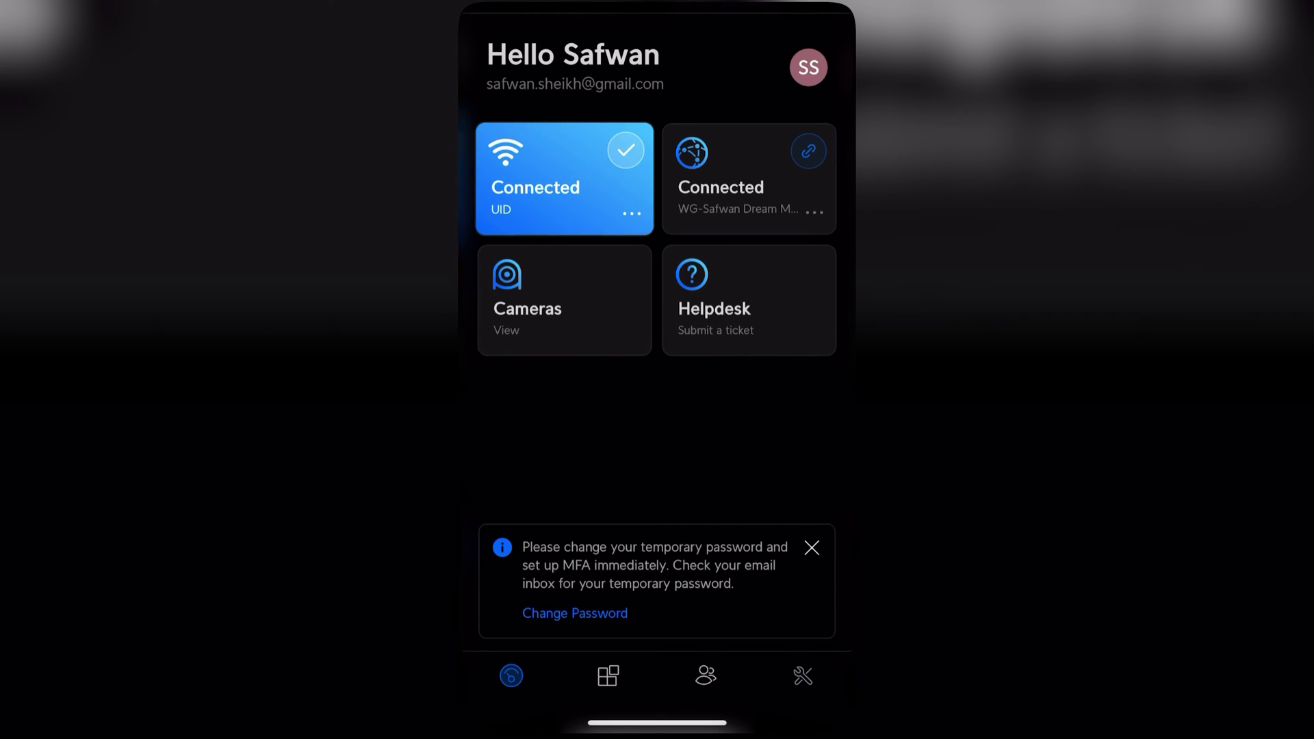
click(608, 675)
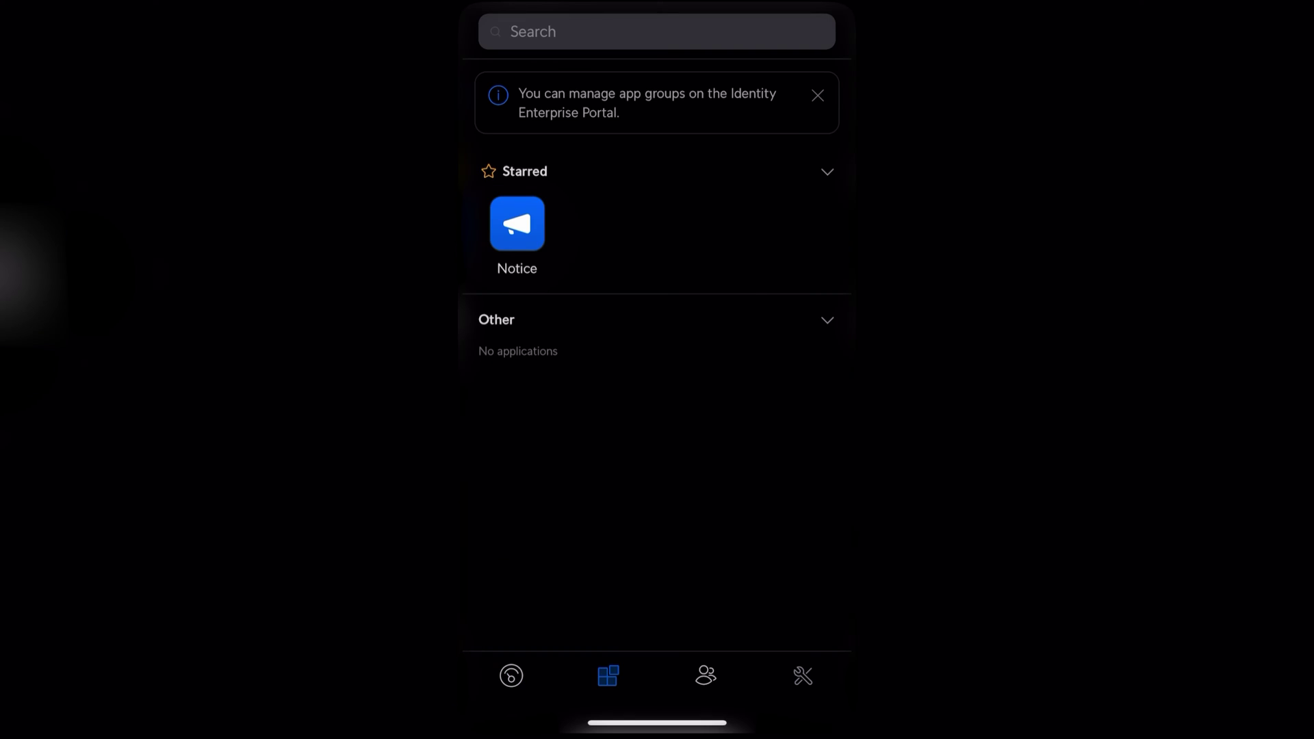
click(706, 675)
click(803, 676)
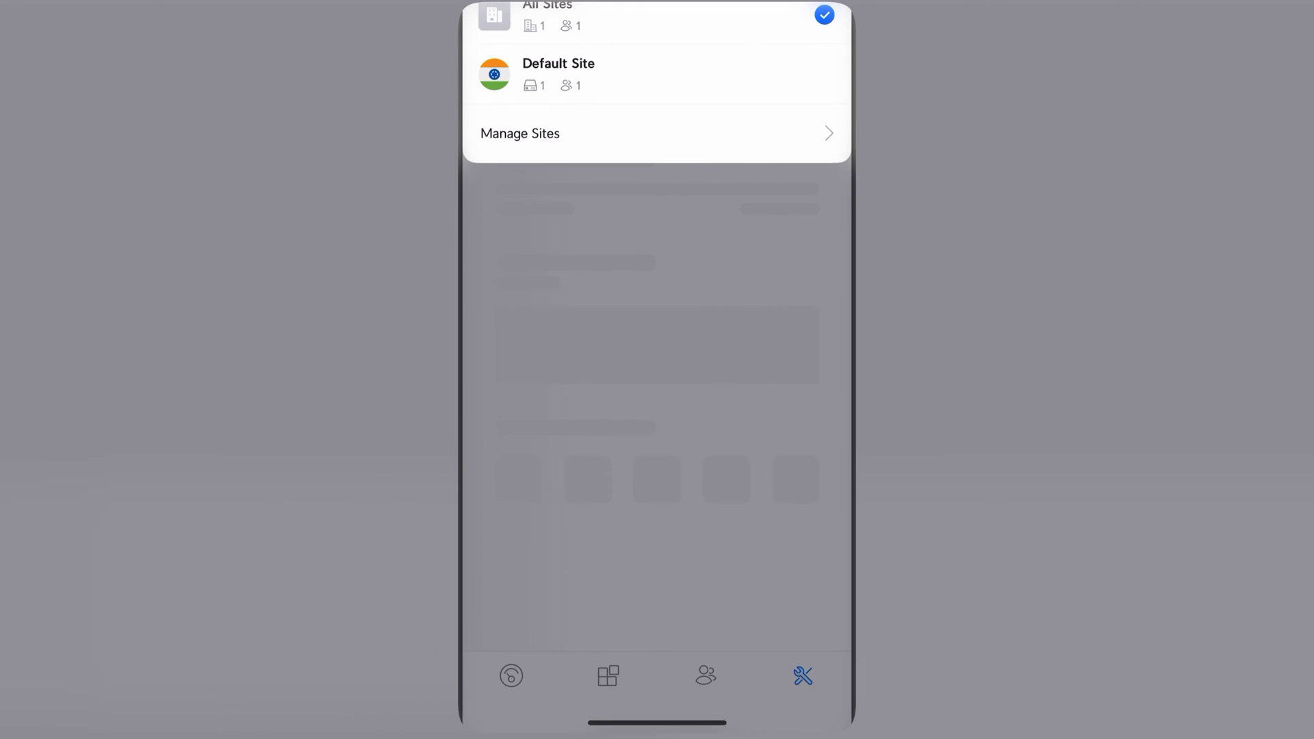
click(520, 133)
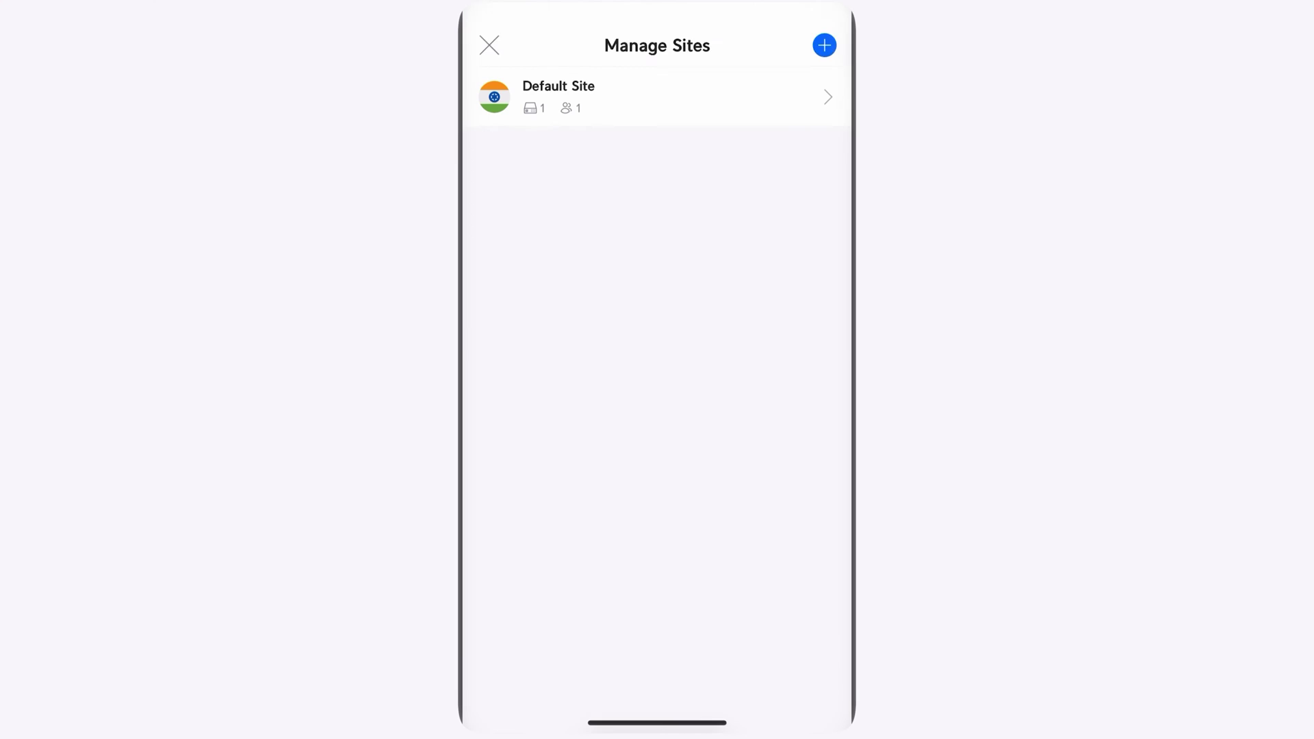
click(824, 44)
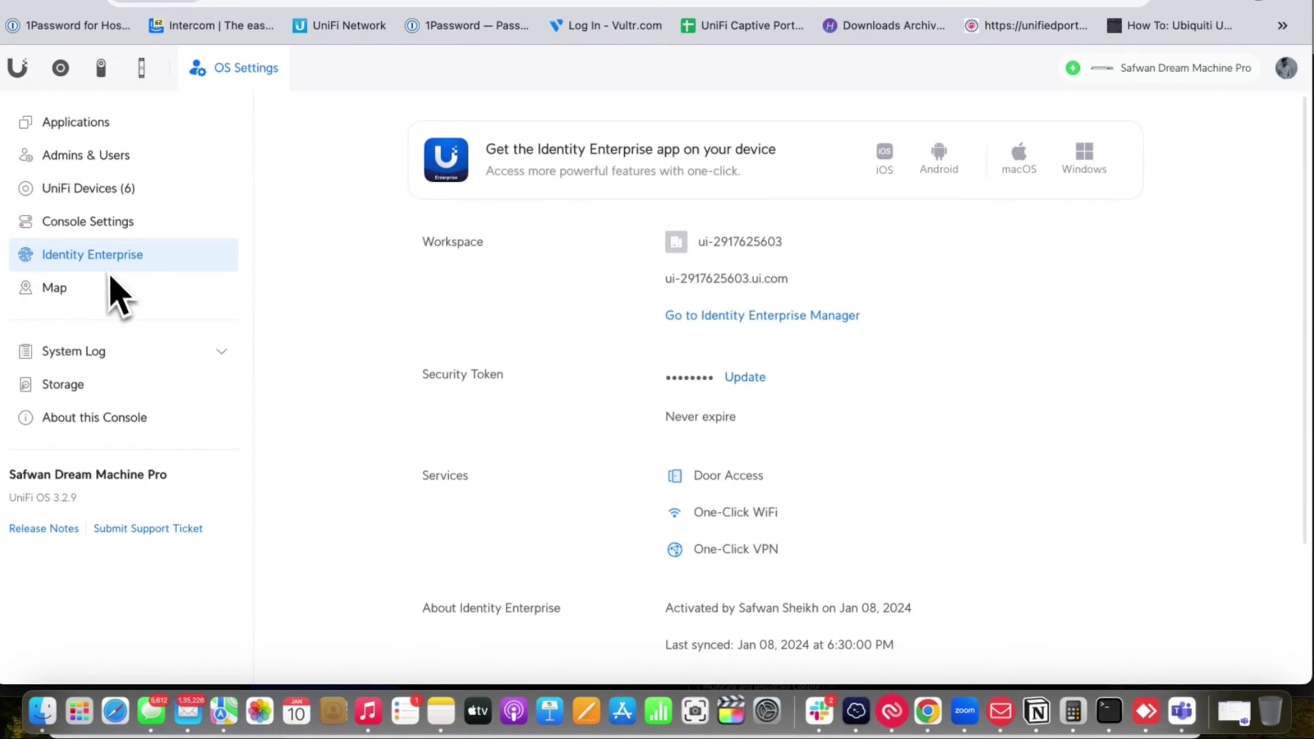
Launch the Identity Enterprise Manager from the OS Settings Identity Enterprise page
click(749, 316)
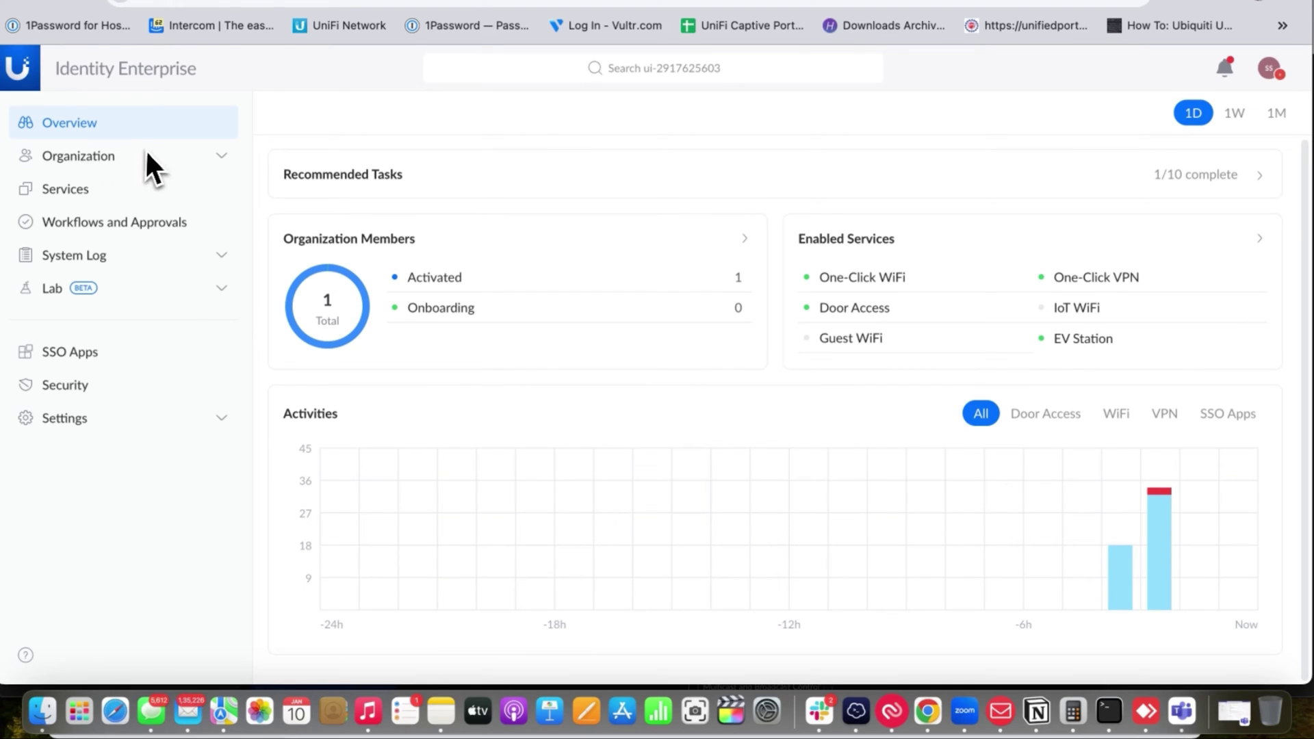
Browse Members, Admins, Organization Chart, Services, Workflows and System Log pages
click(219, 158)
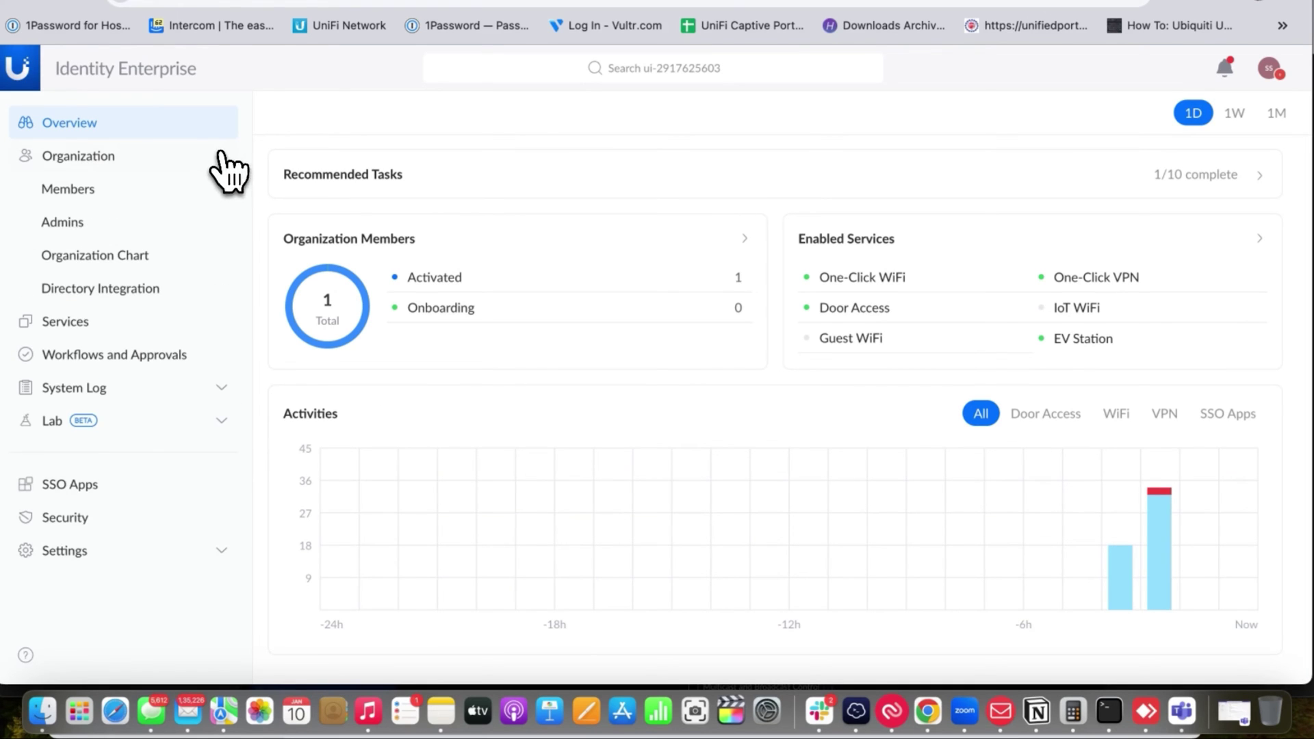
click(76, 195)
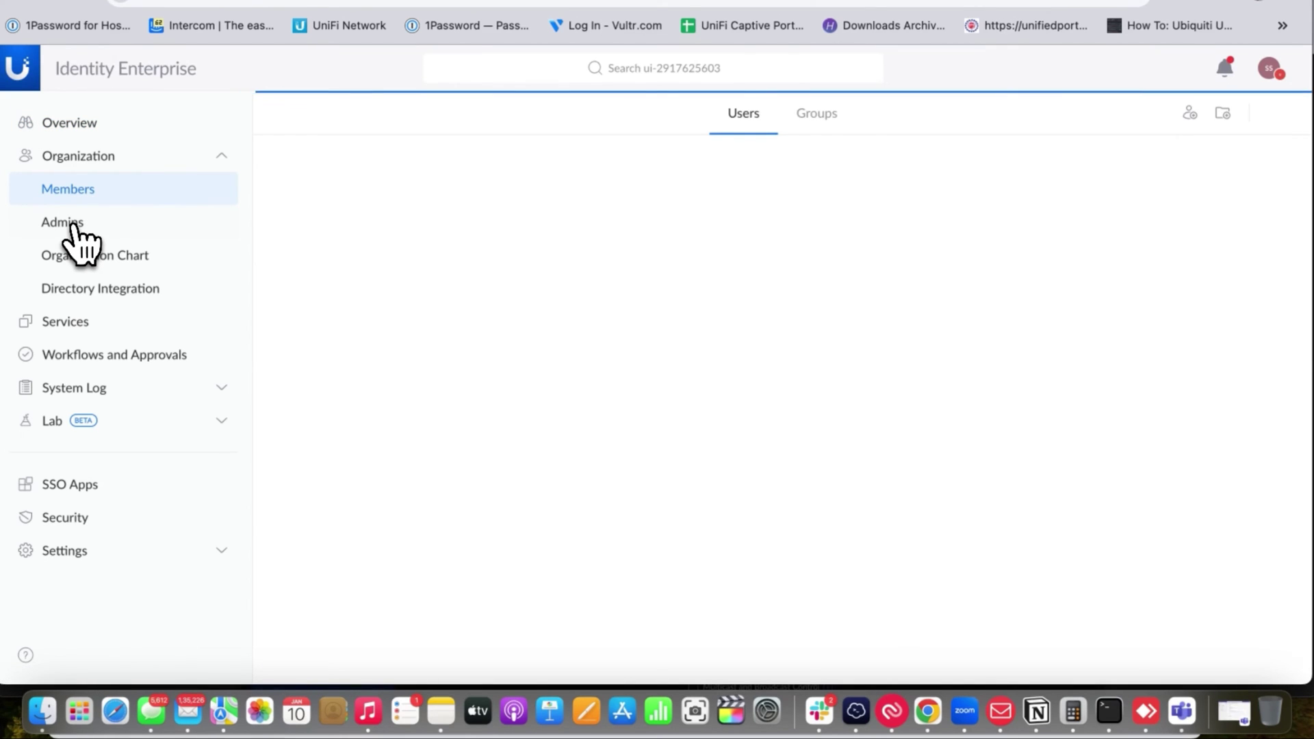
click(74, 225)
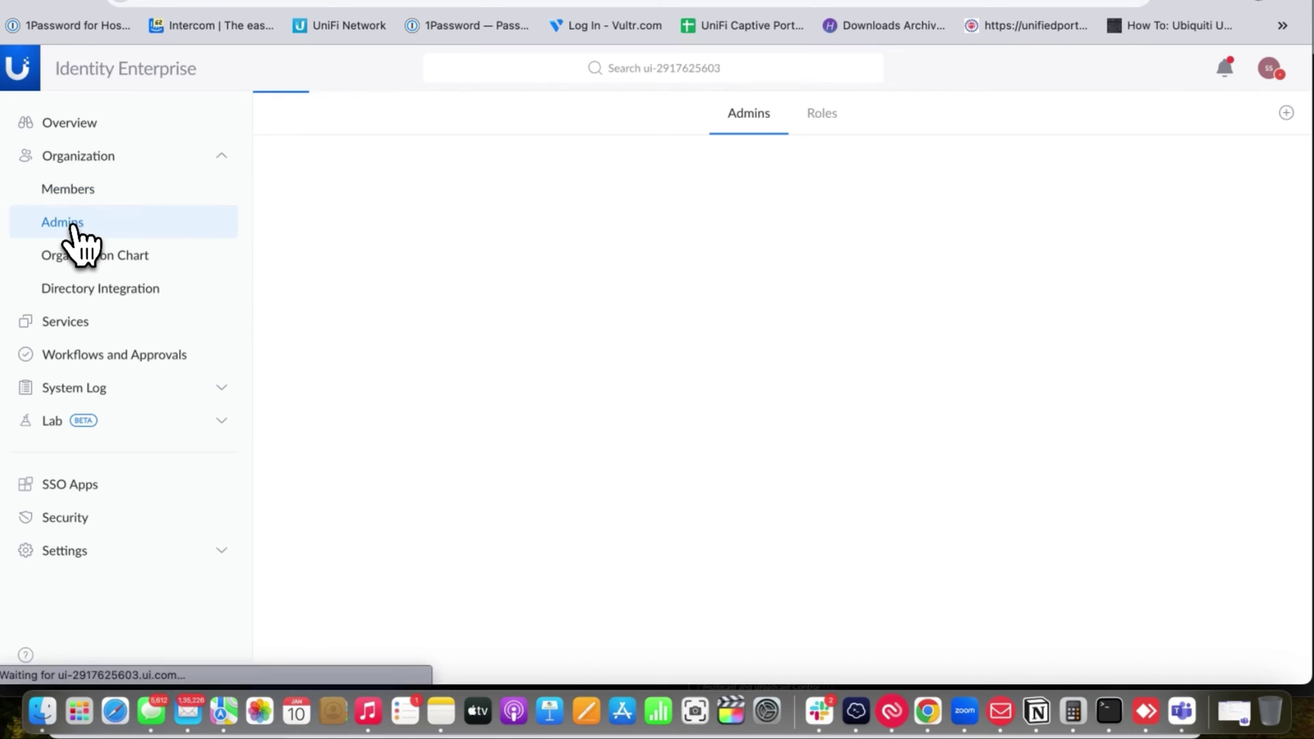
click(72, 258)
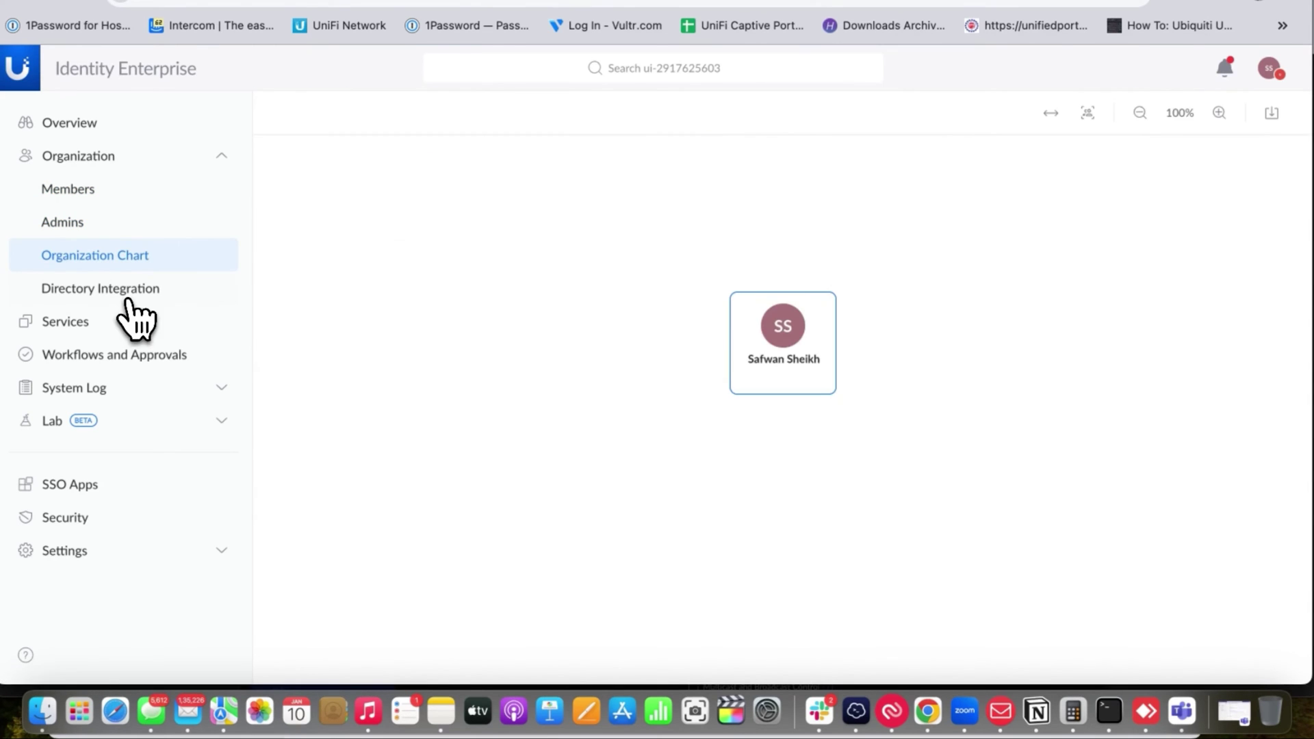
click(91, 323)
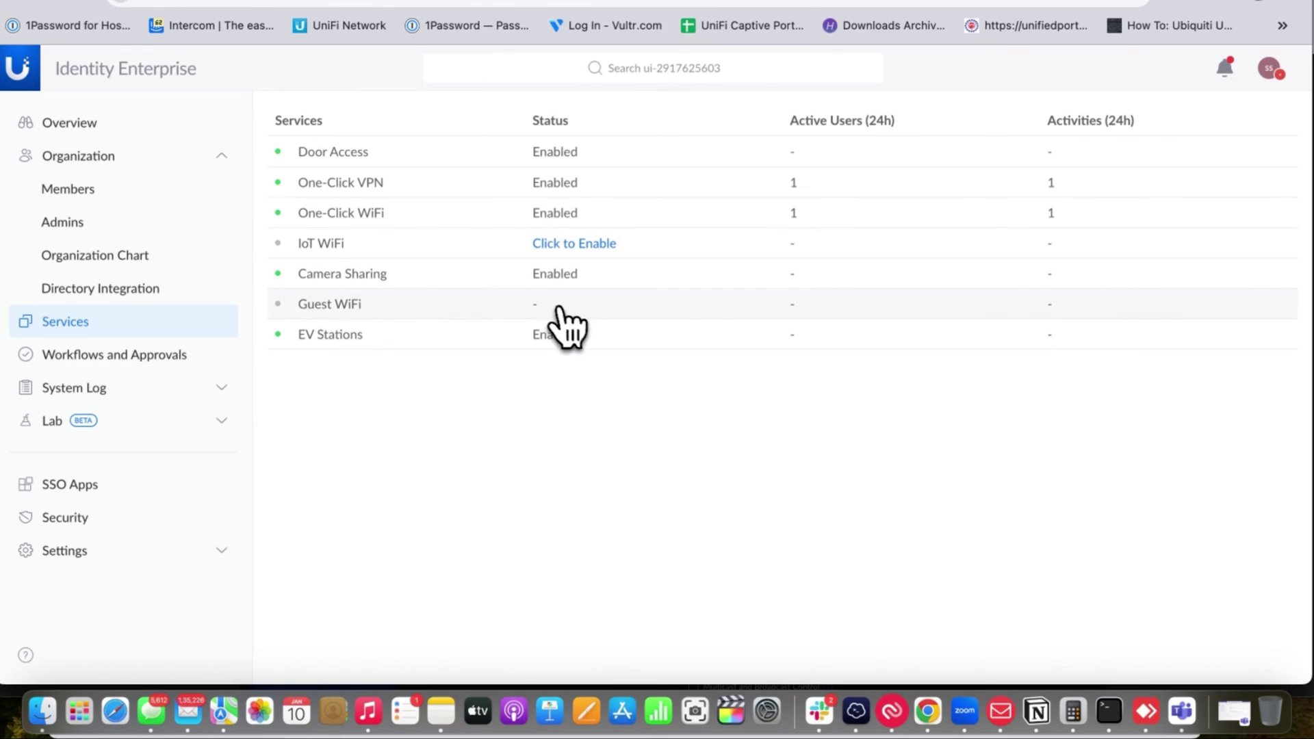
click(104, 362)
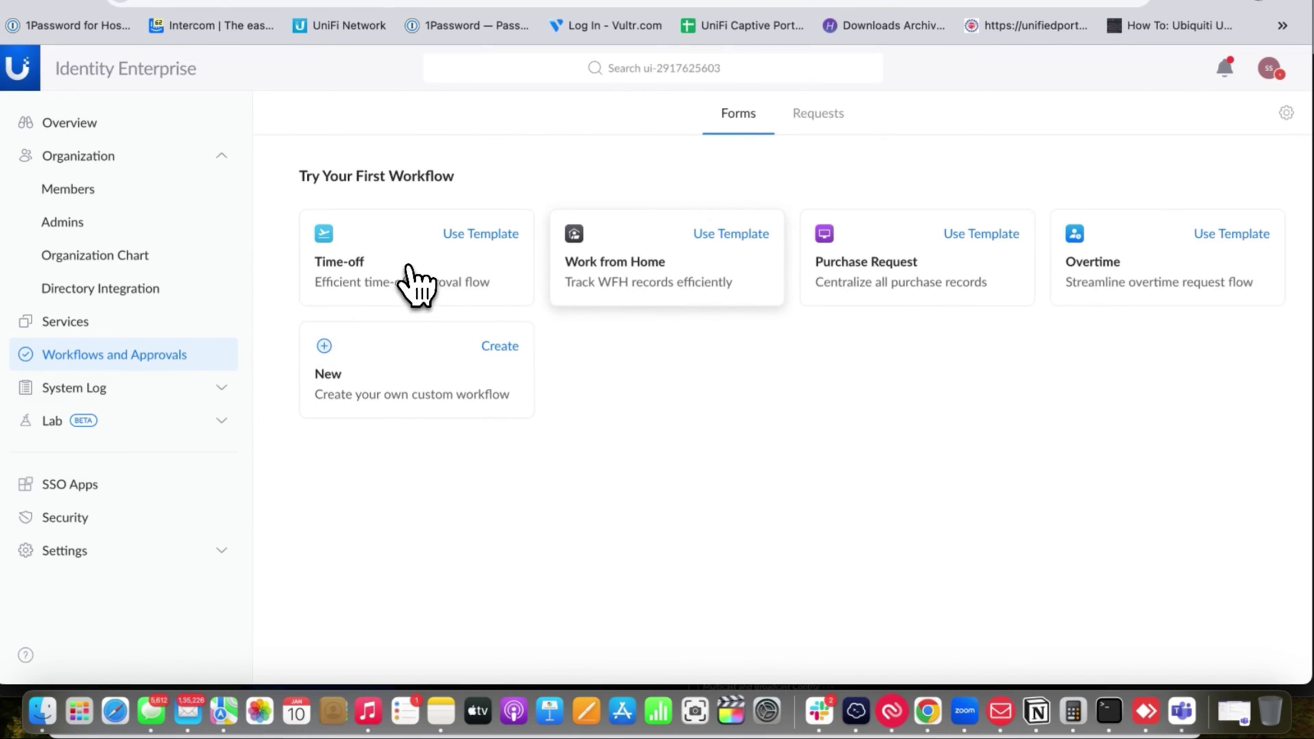
click(115, 388)
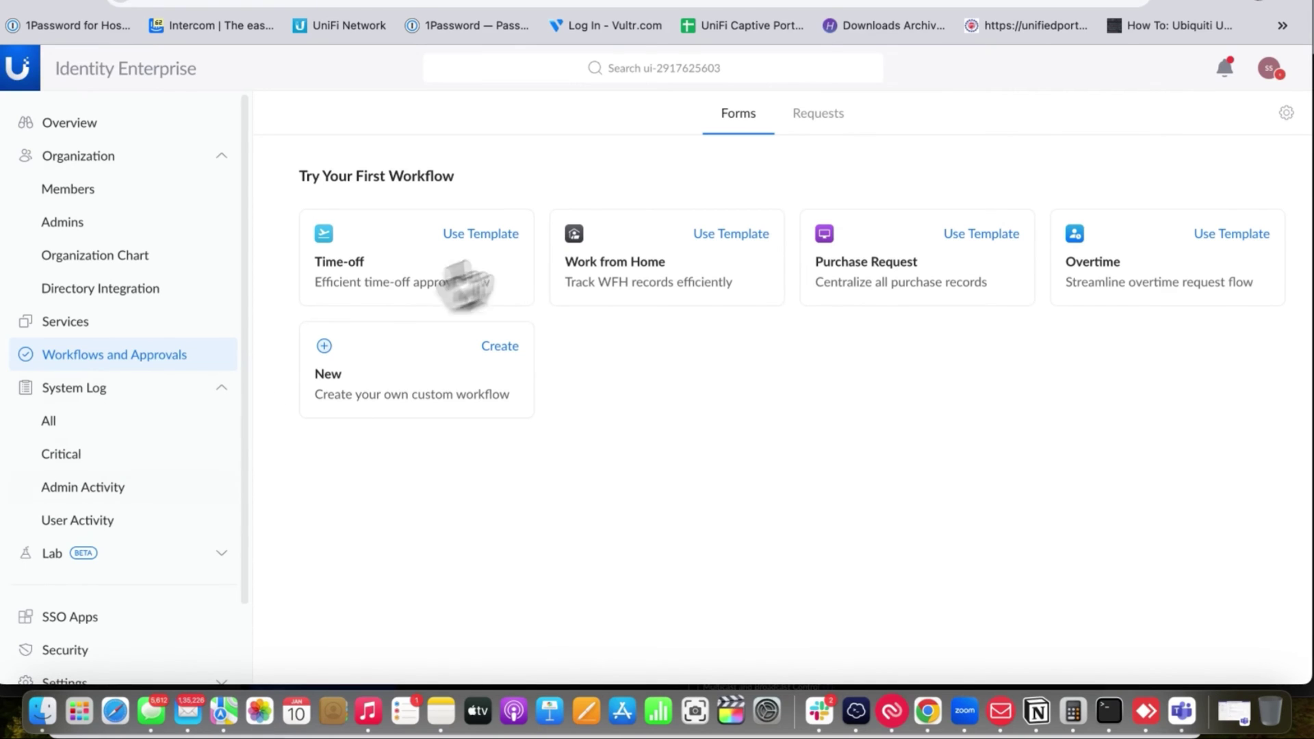
scroll(99, 520, down, 2)
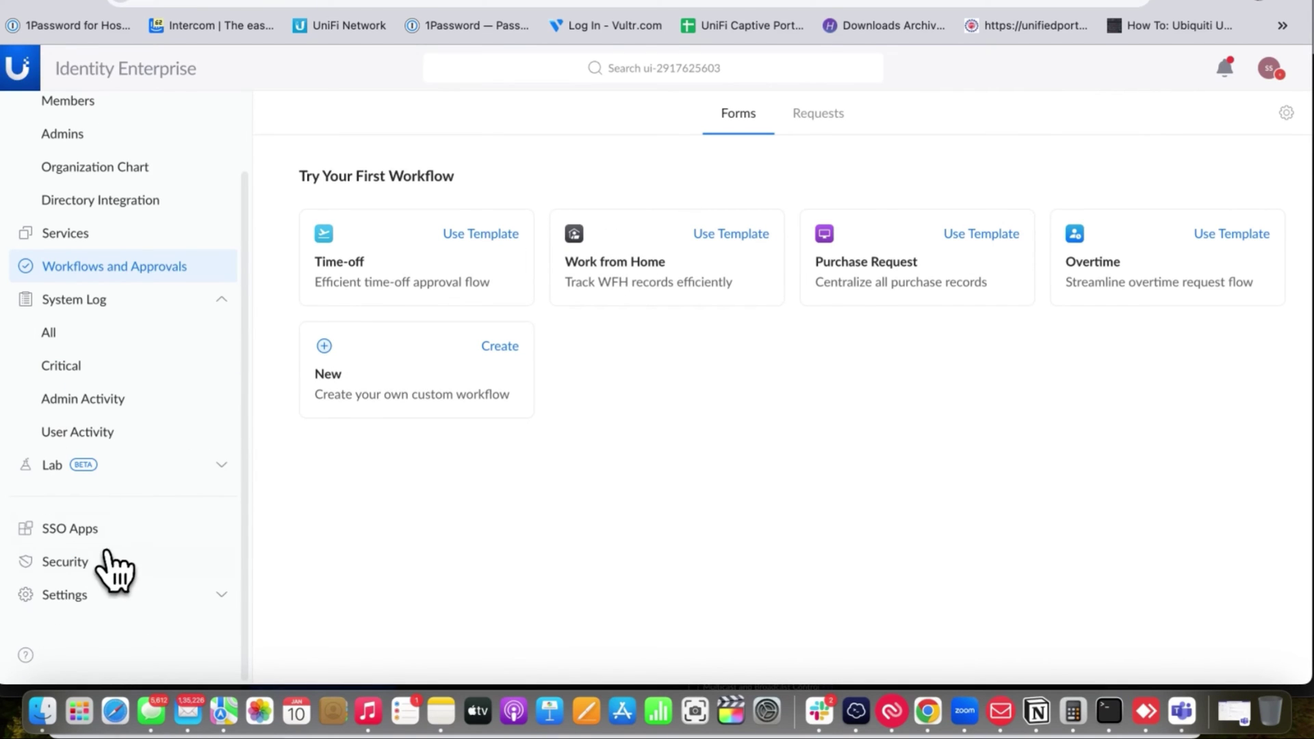
Open Settings > UniFi Consoles and view the Sites tab, then the Consoles list
click(154, 597)
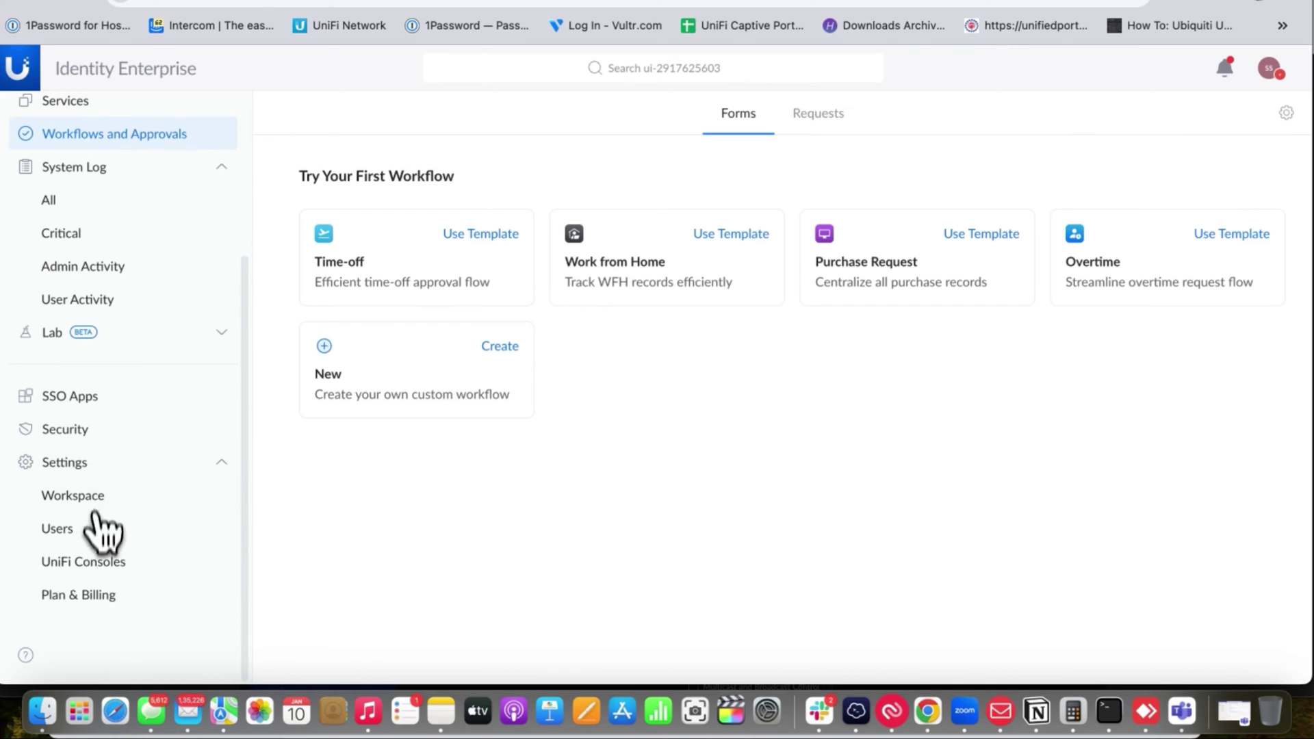
click(96, 568)
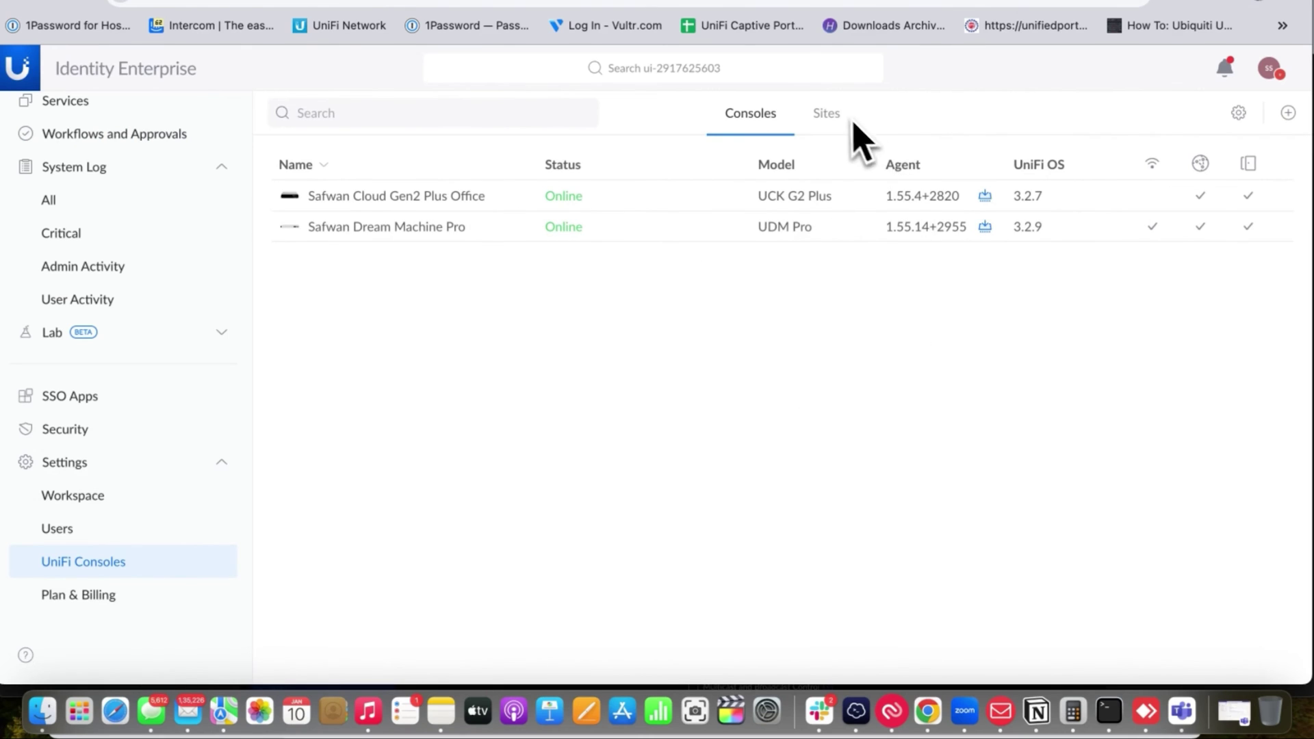
click(841, 117)
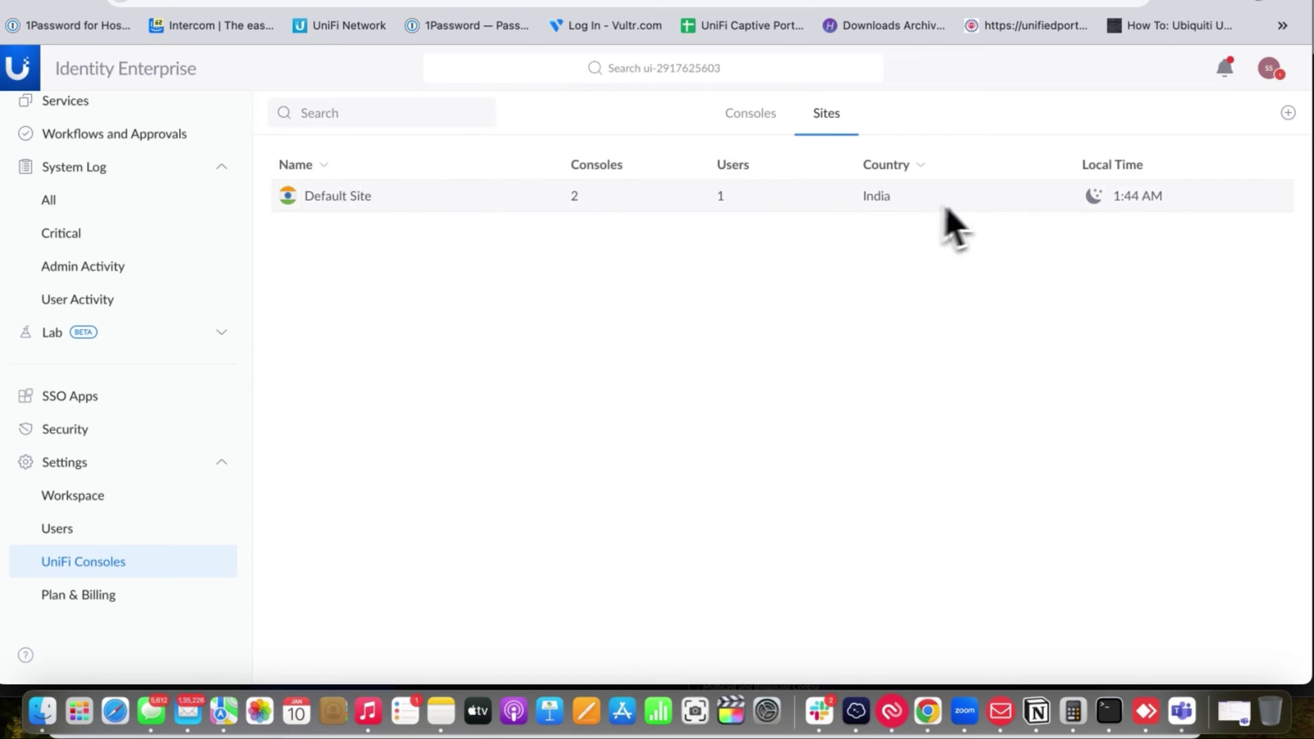
click(752, 120)
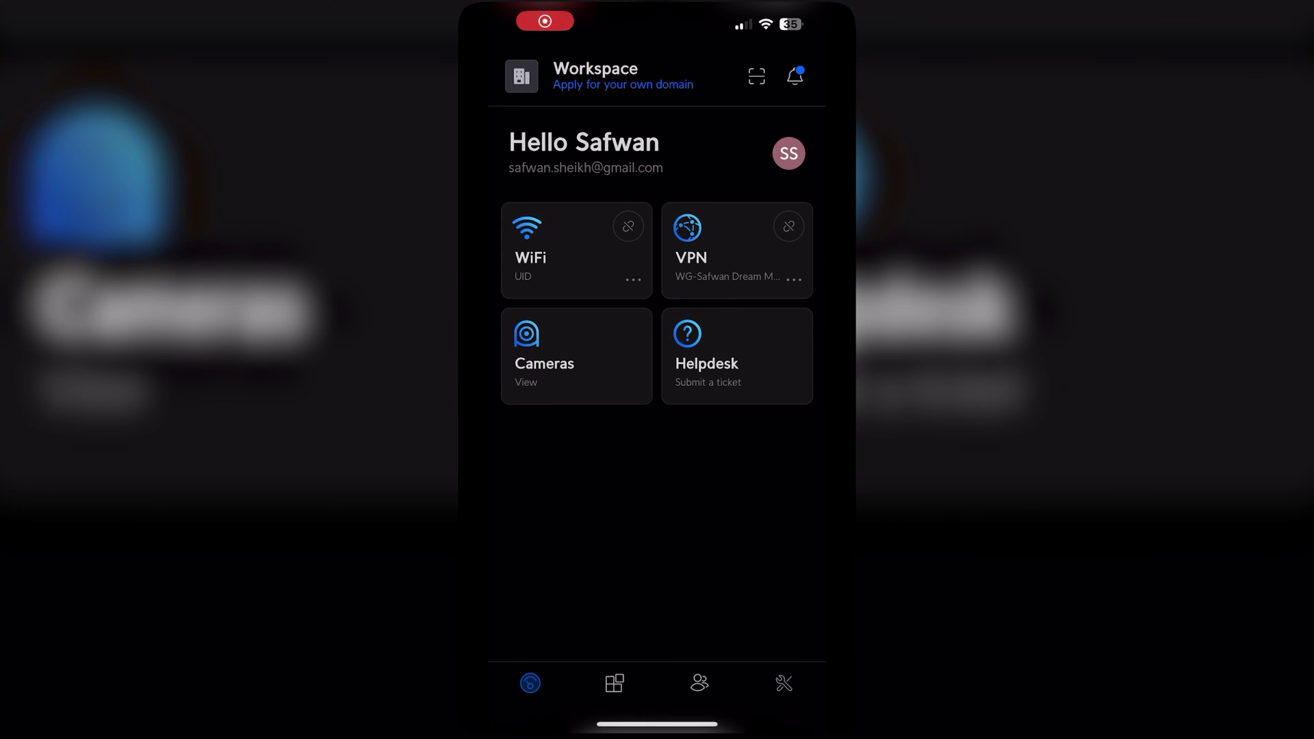
Browse the directory's Default Site team and the workspace's top-level team
click(615, 683)
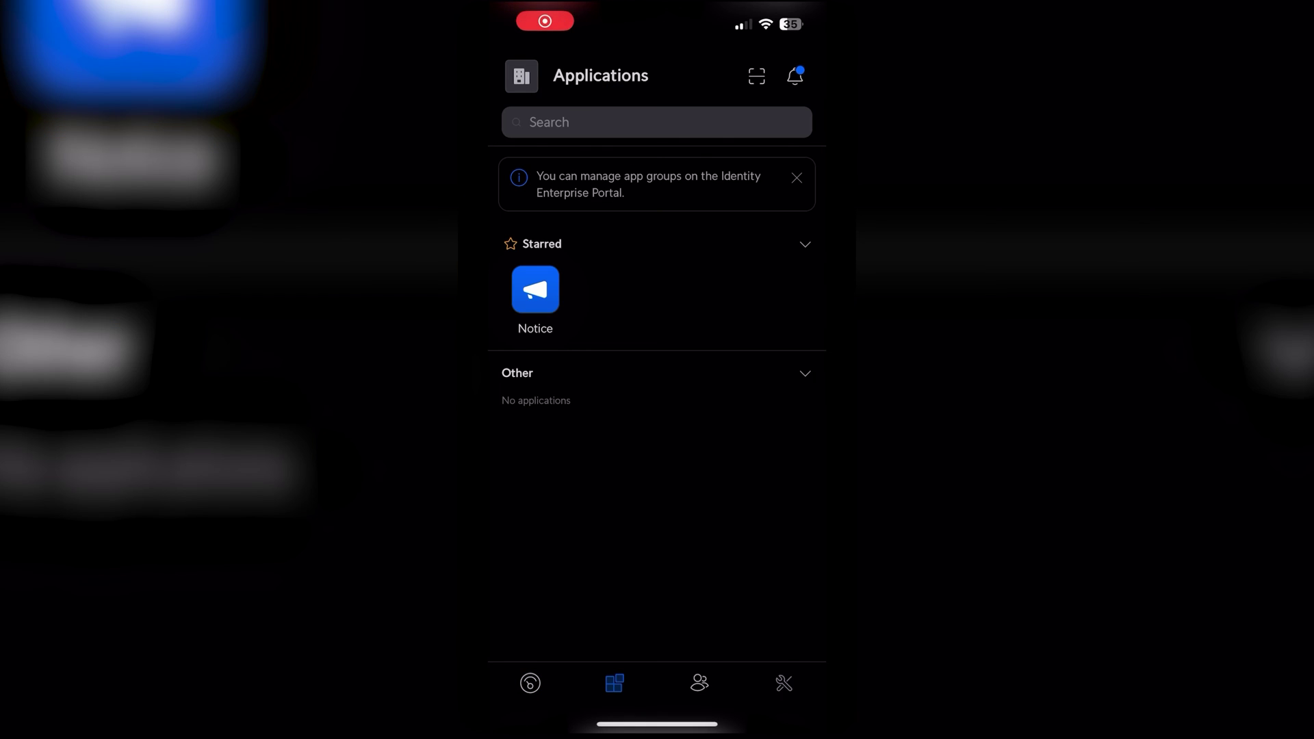
click(699, 683)
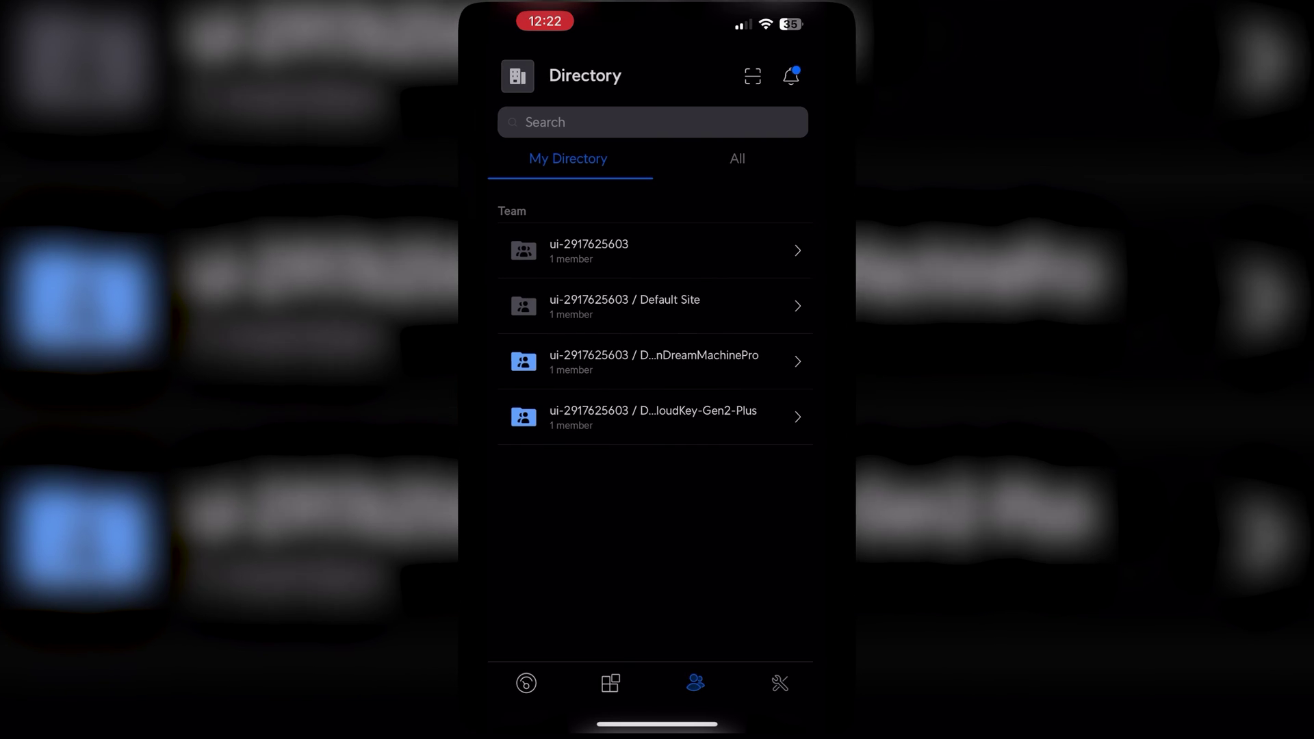
click(629, 306)
drag(490, 342, 706, 342)
click(593, 251)
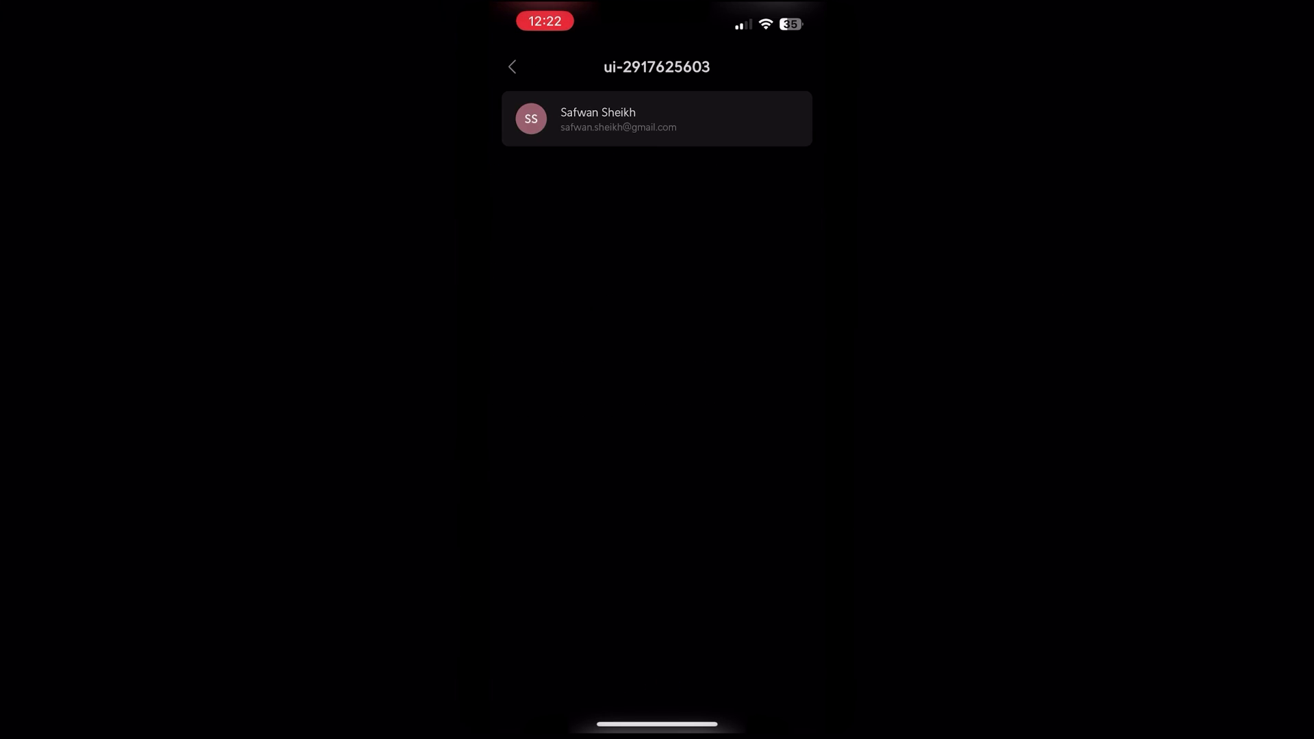
drag(489, 343, 766, 342)
Switch the Tools overview from all sites to Default Site
click(784, 683)
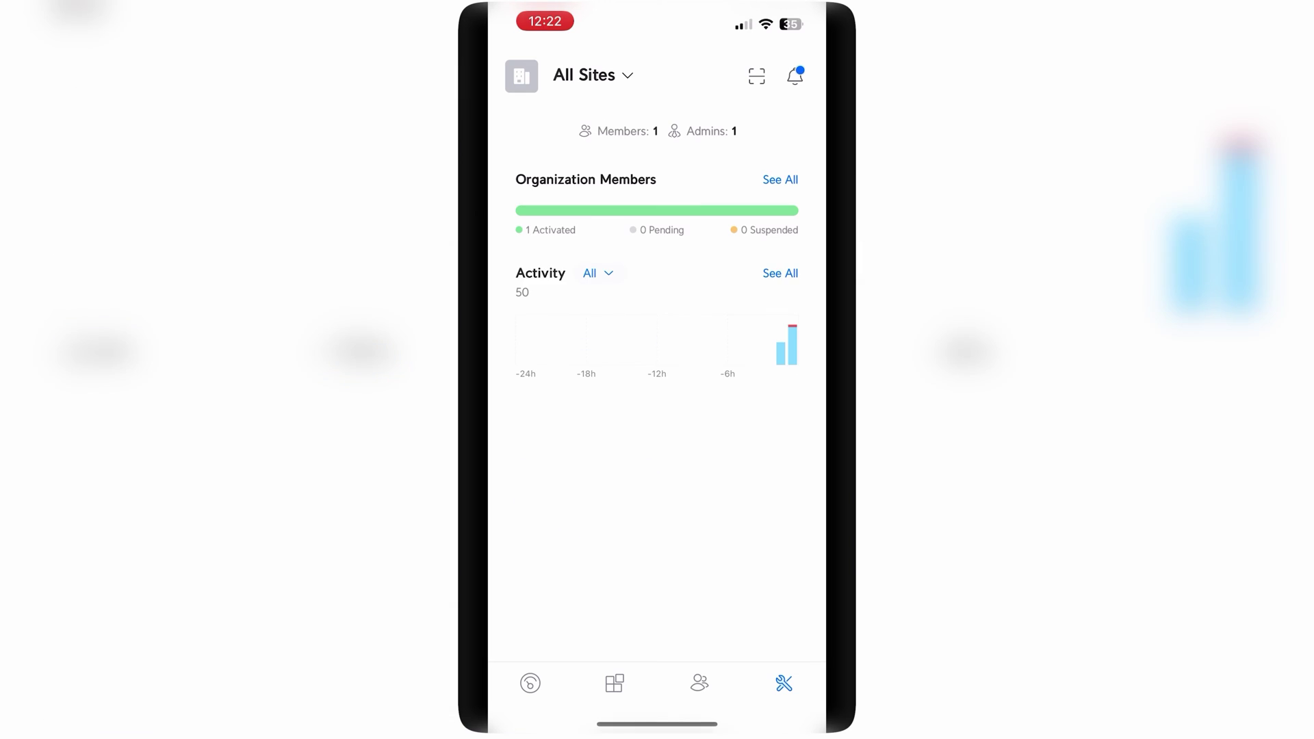
click(593, 76)
click(572, 159)
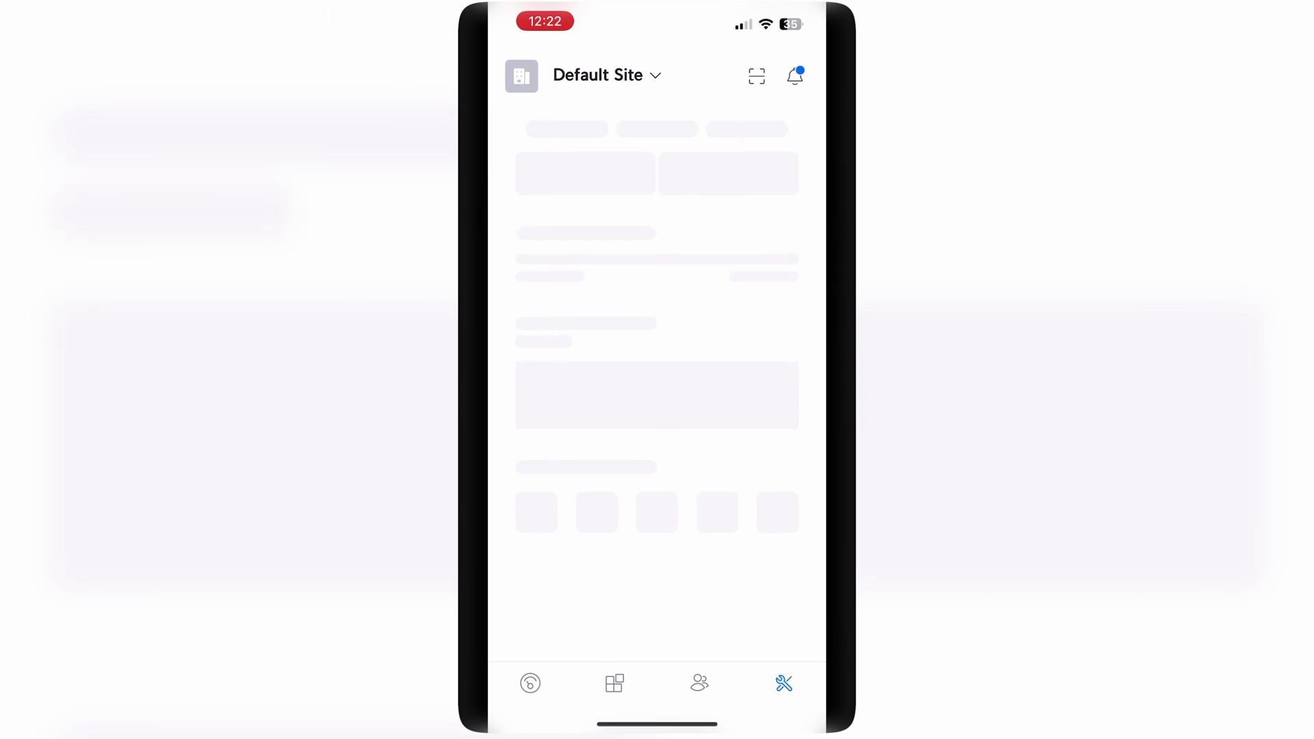
Check the Cloud Key console's details, then the site's VPN and WiFi details
click(642, 516)
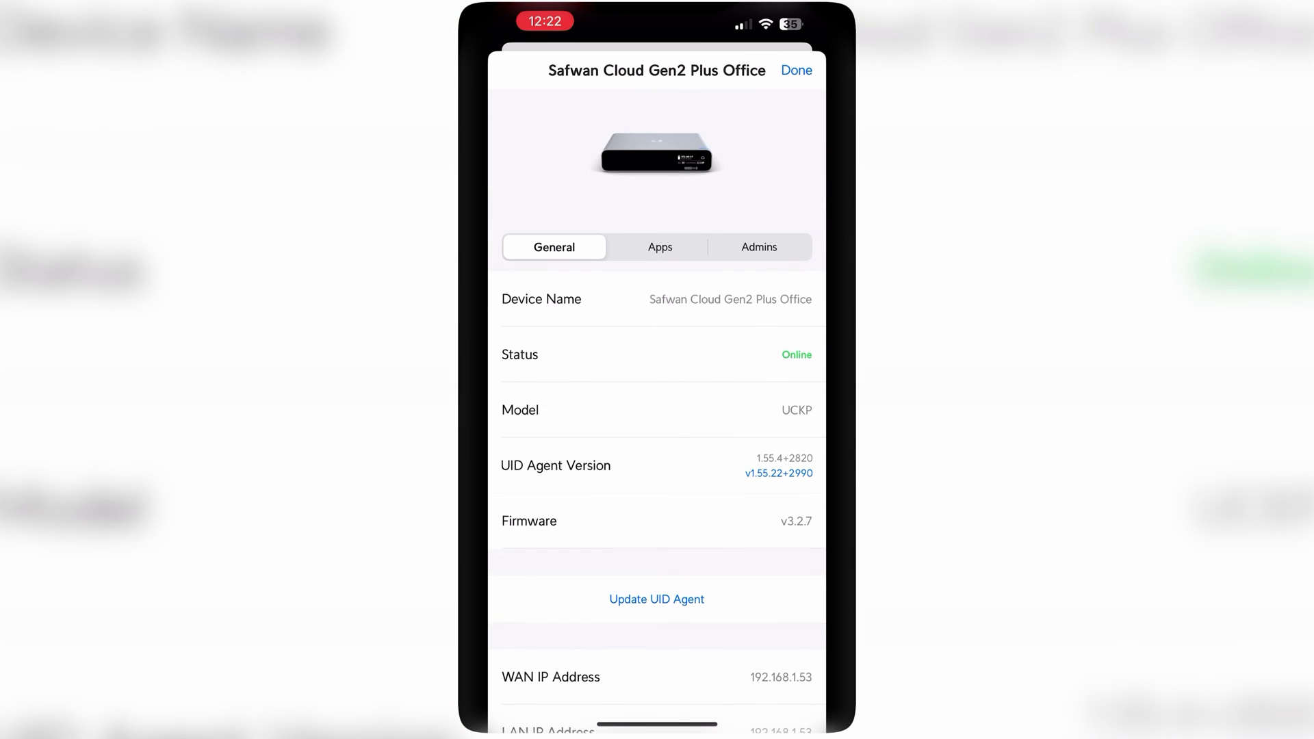
click(797, 69)
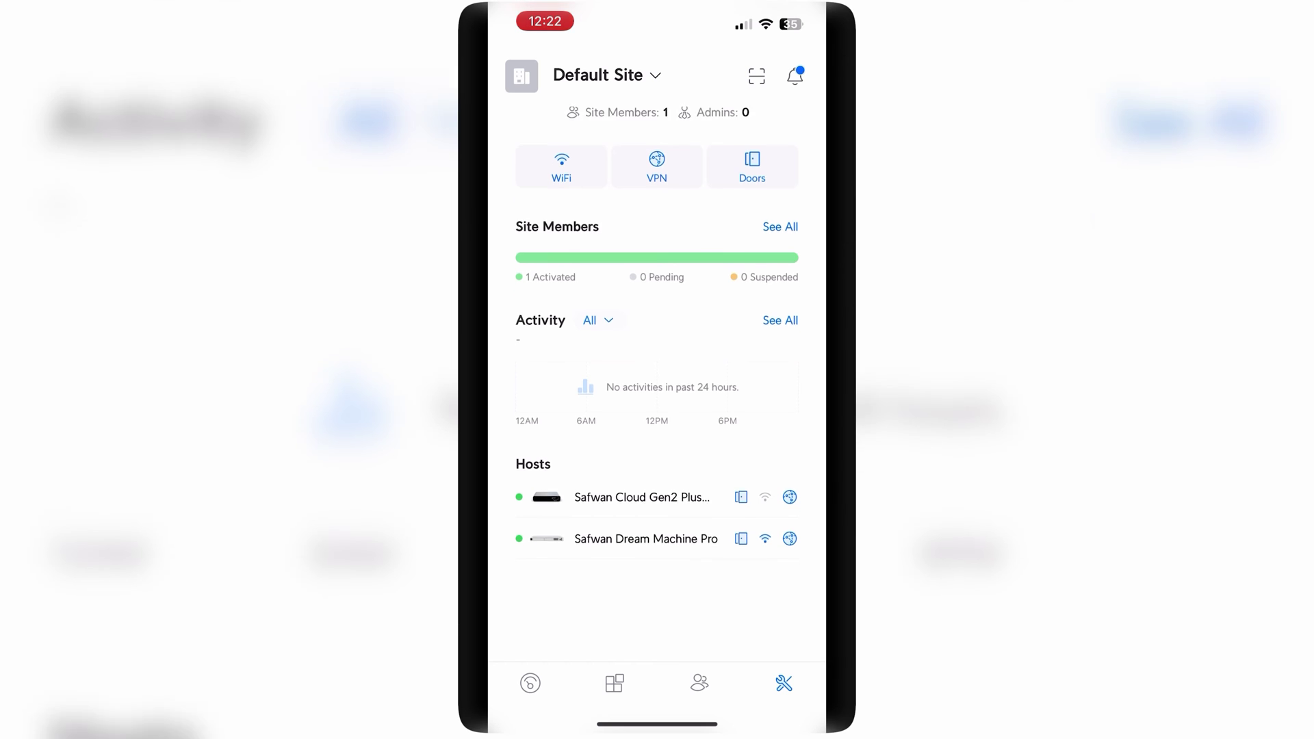
click(657, 185)
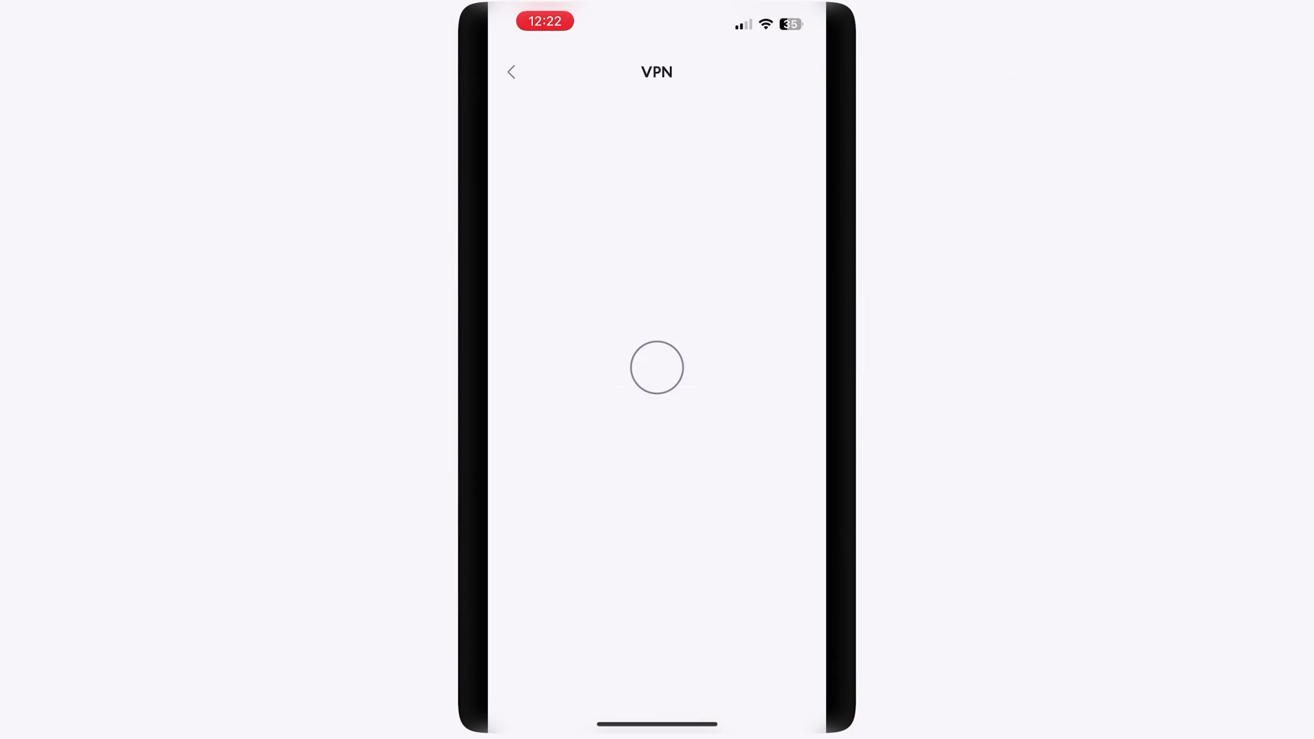
click(512, 72)
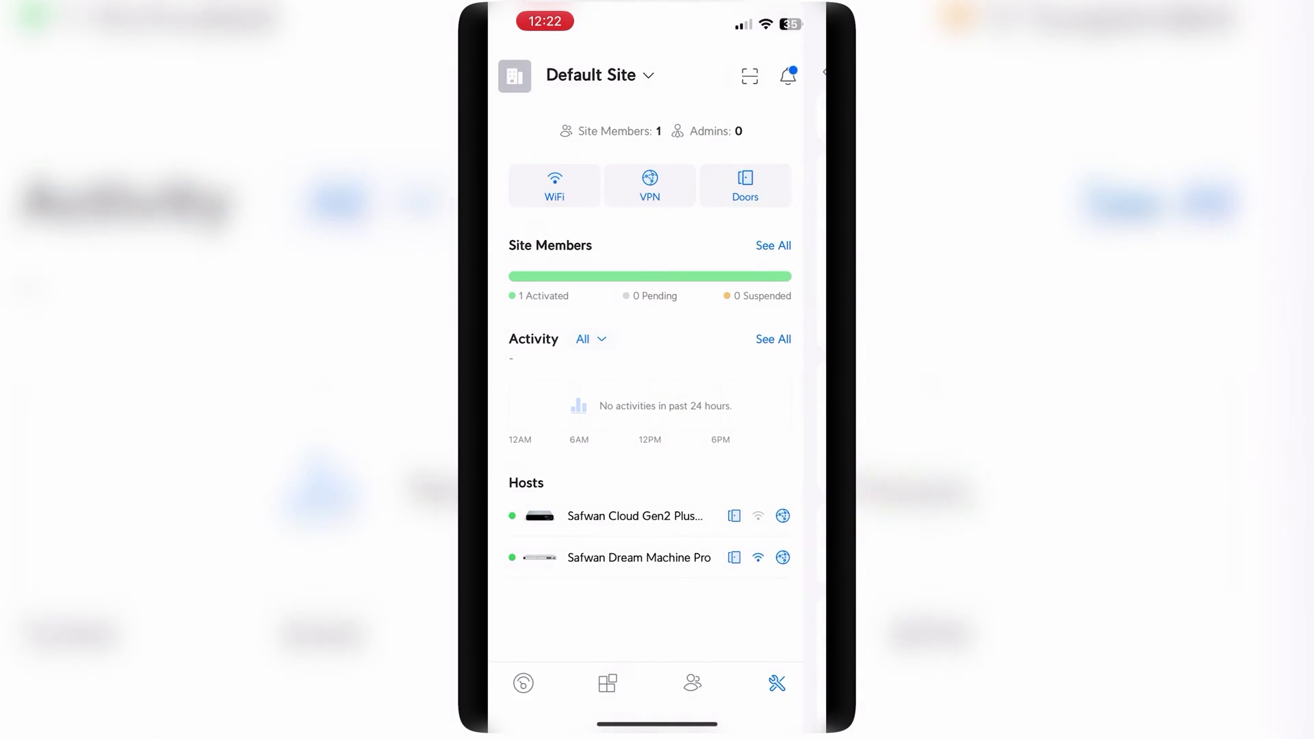
click(554, 185)
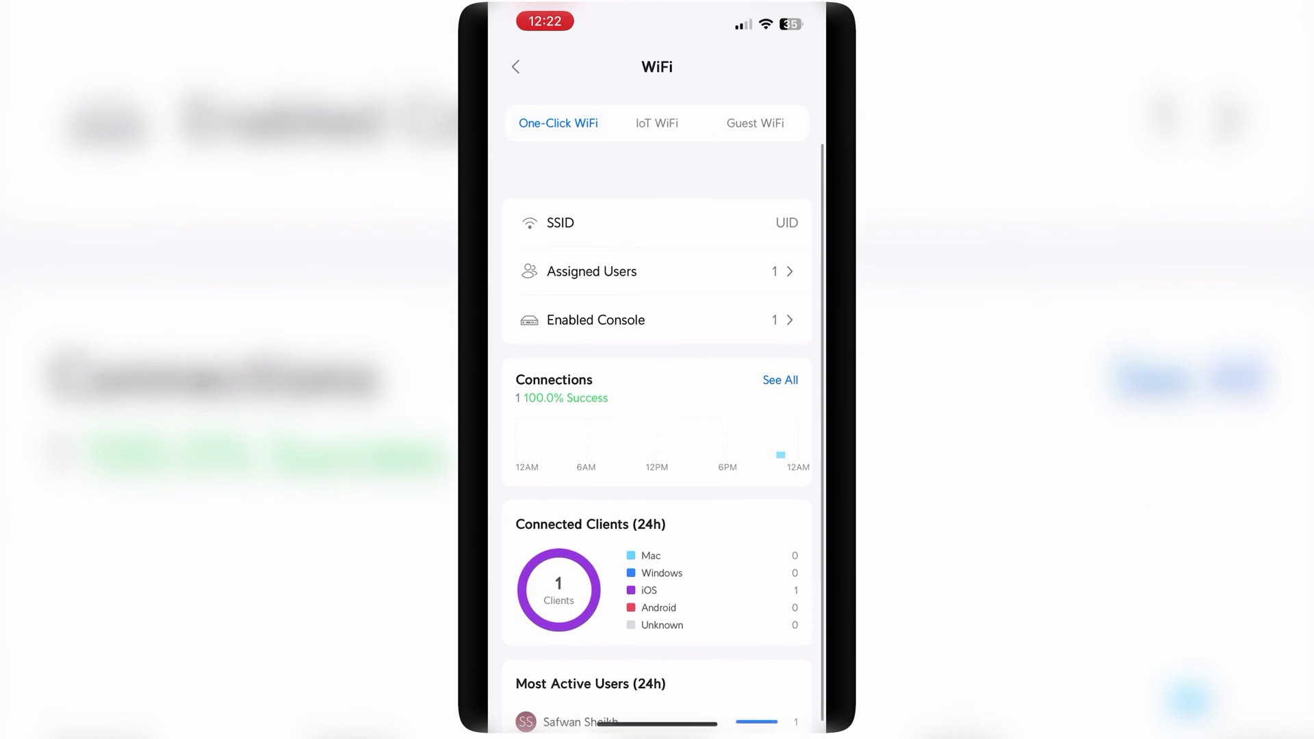
click(516, 67)
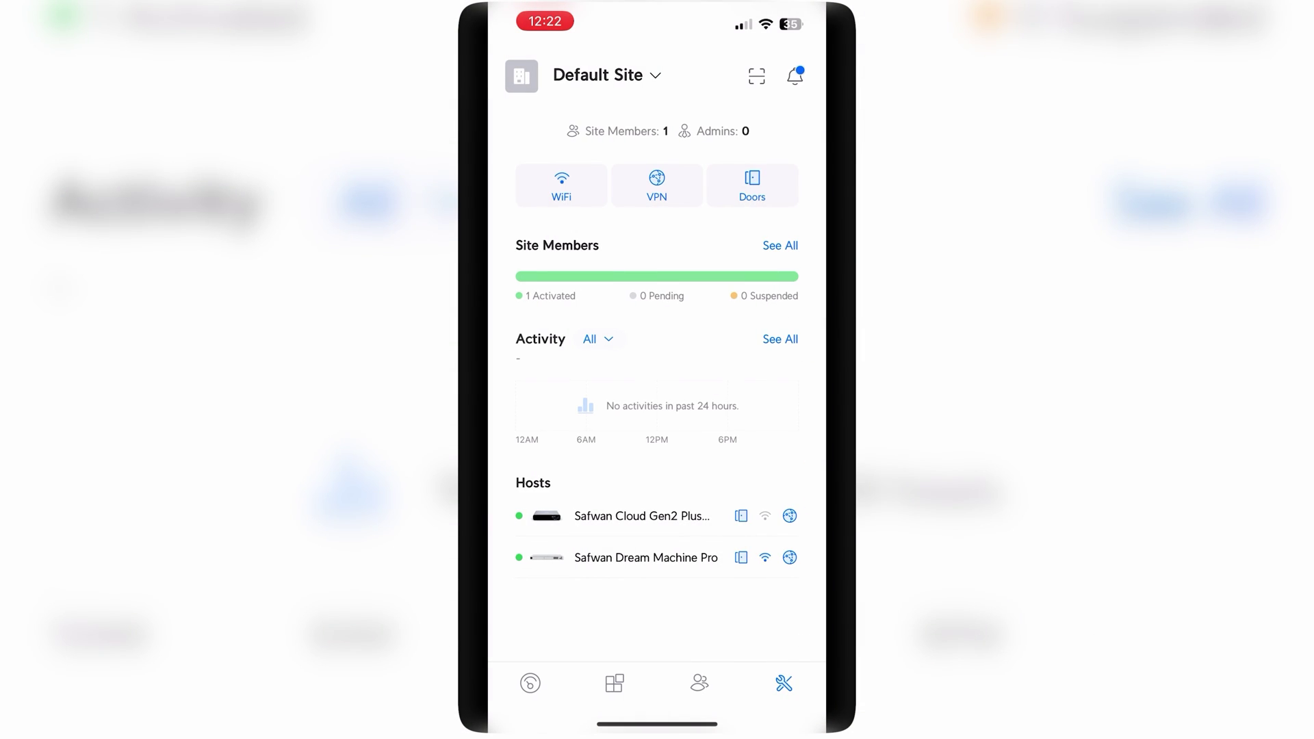
Inspect the Dream Machine Pro's apps, admins and general details
click(646, 557)
scroll(657, 480, down, 3)
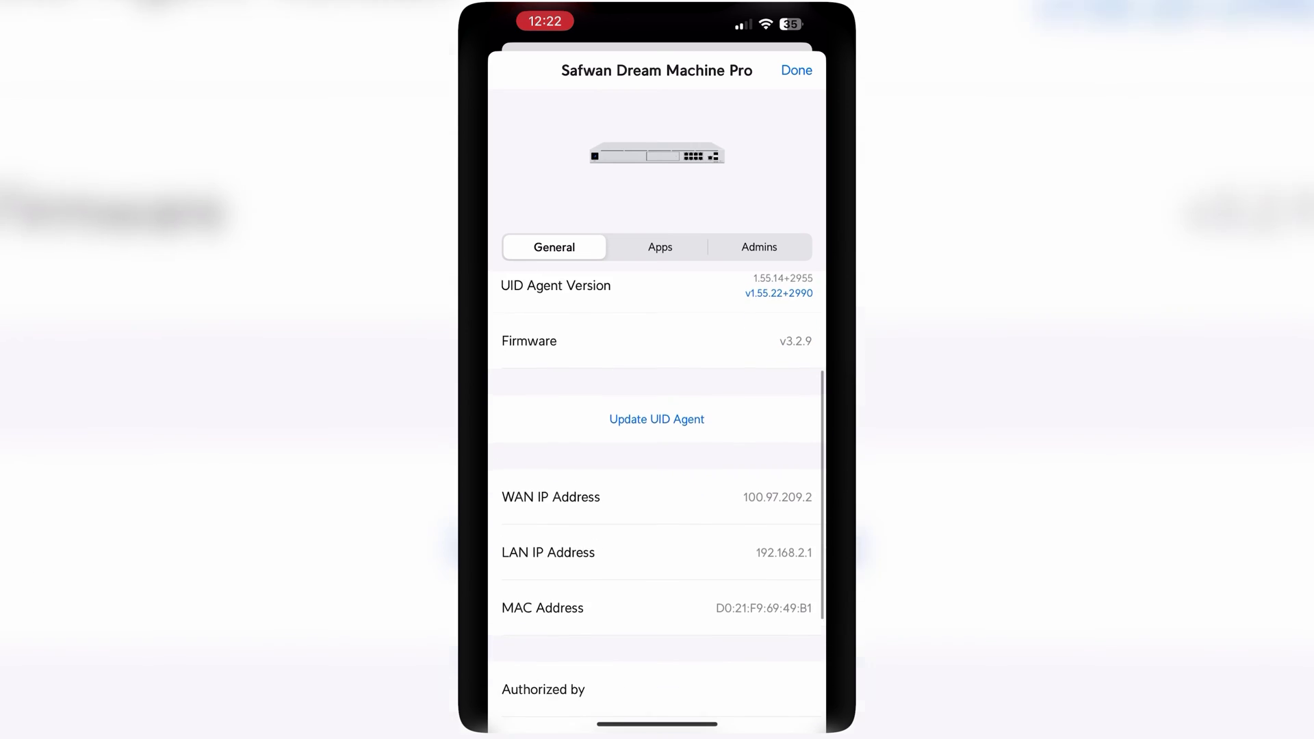
click(660, 247)
click(759, 247)
click(660, 246)
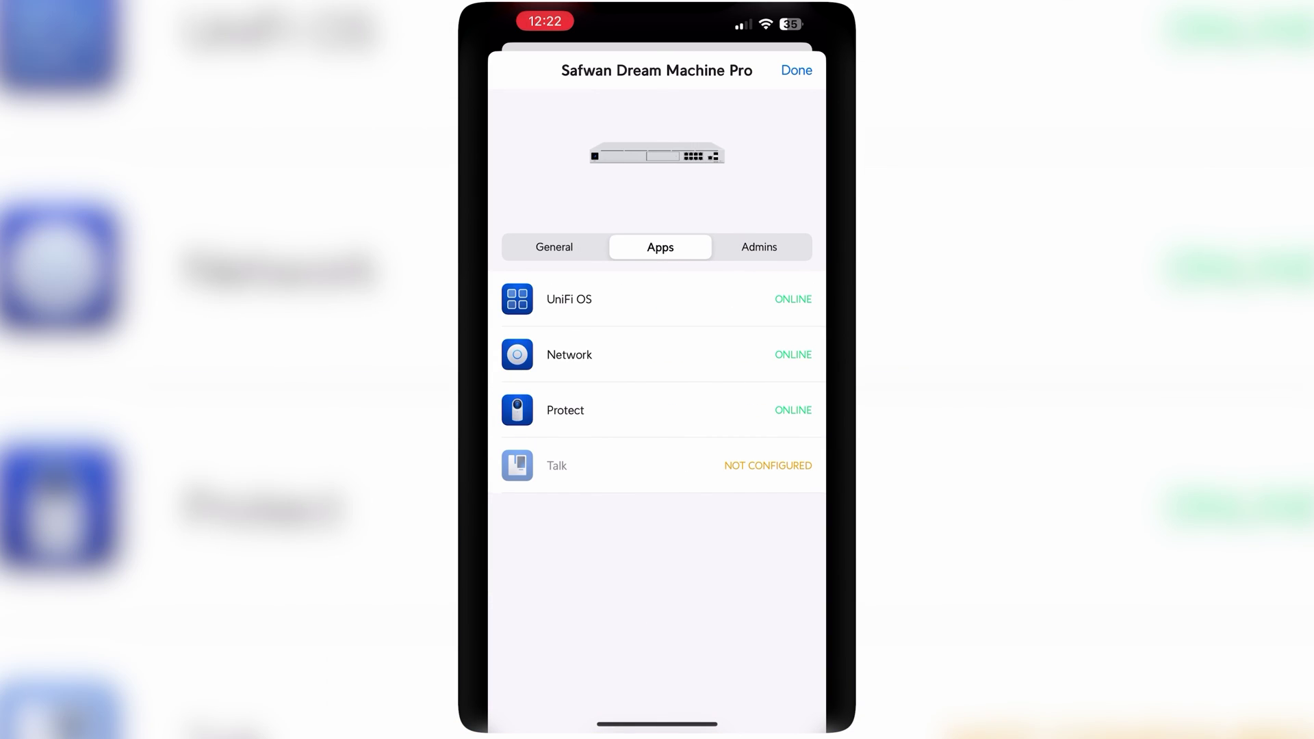
click(555, 246)
scroll(657, 479, down, 2)
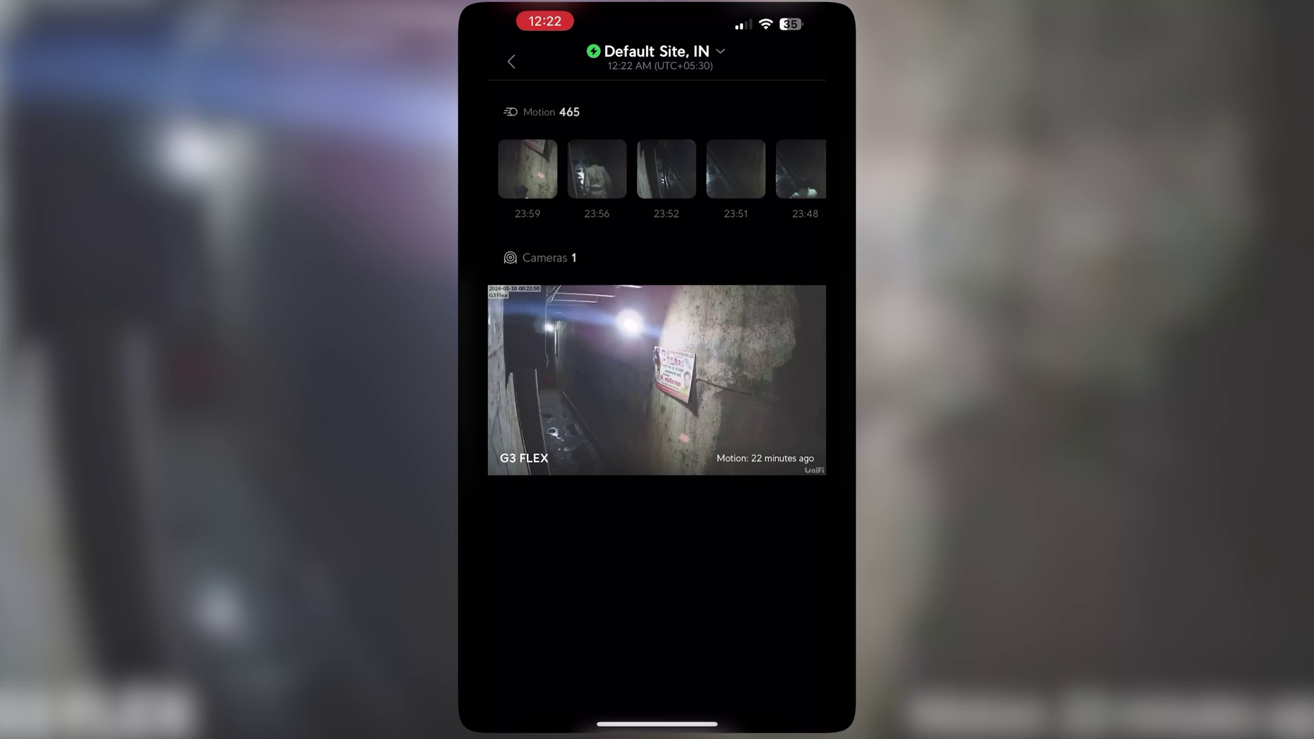
Switch to the other Default Site, IN console and scroll through its camera feeds
click(658, 52)
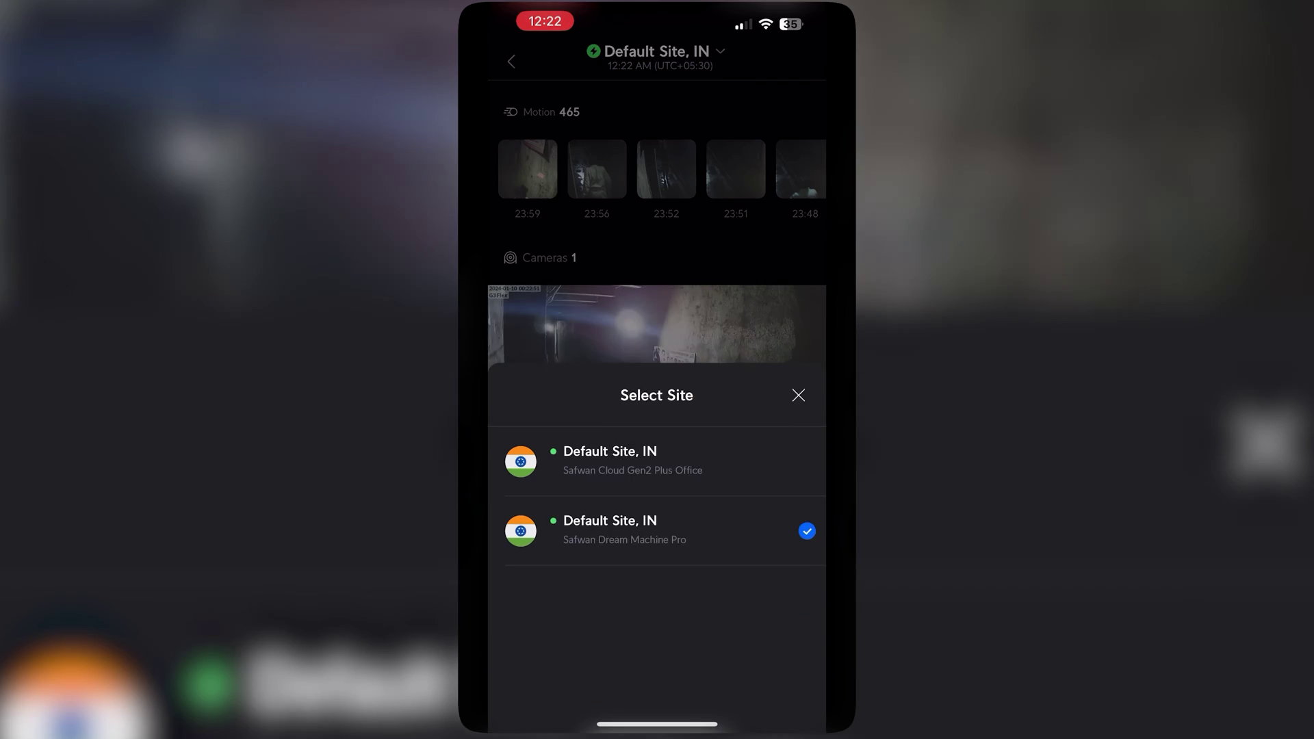
click(609, 436)
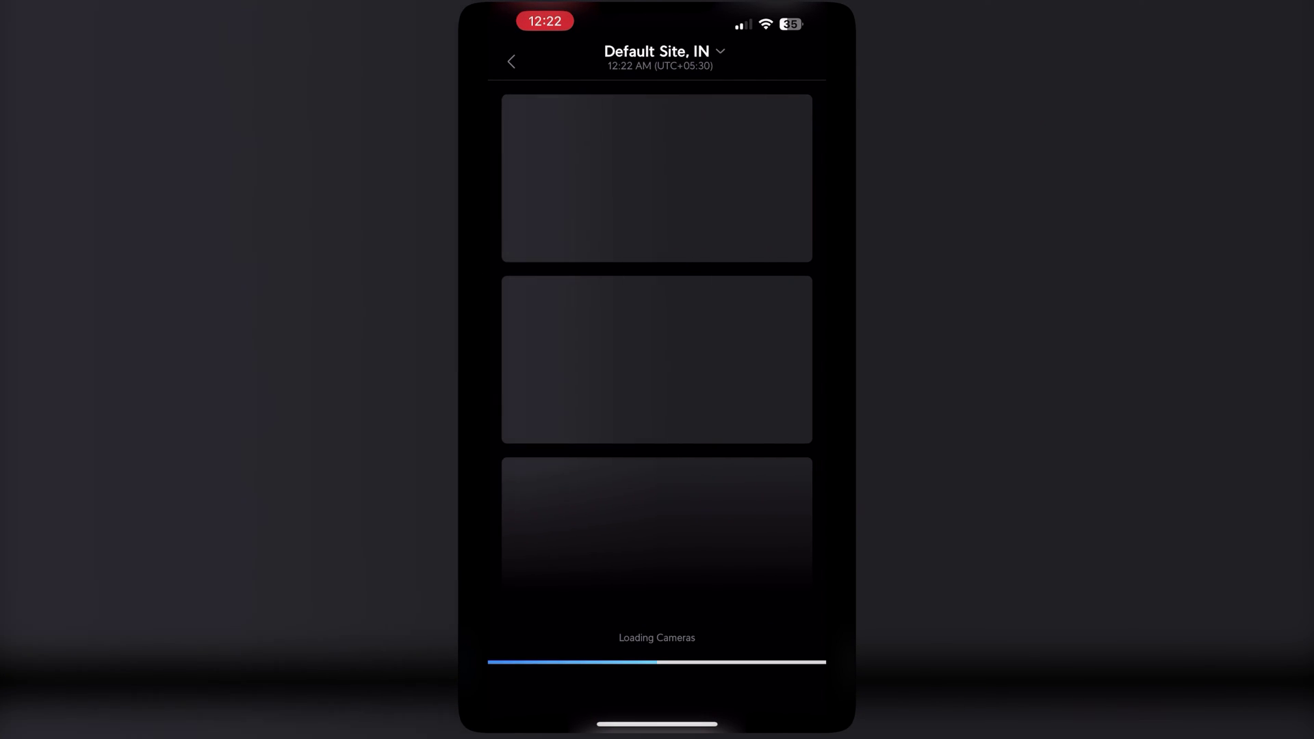
scroll(657, 411, down, 5)
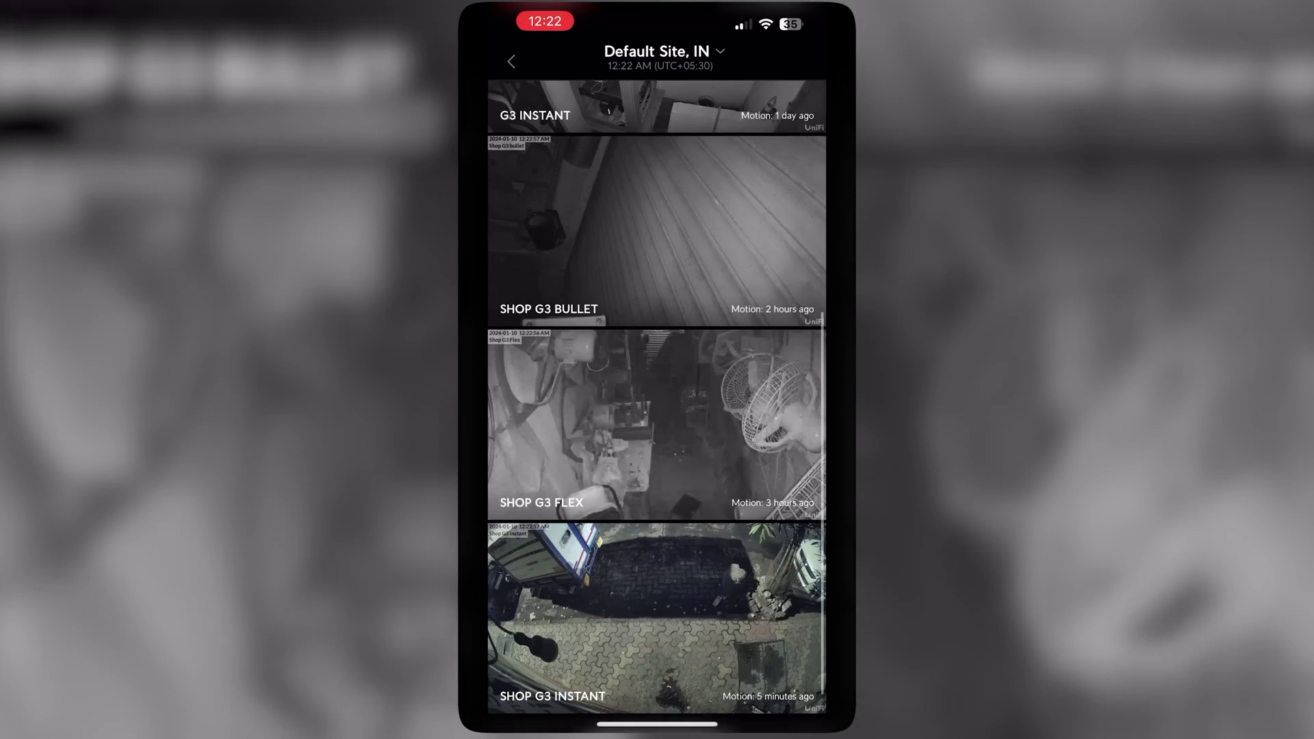
scroll(658, 411, up, 5)
scroll(657, 411, down, 5)
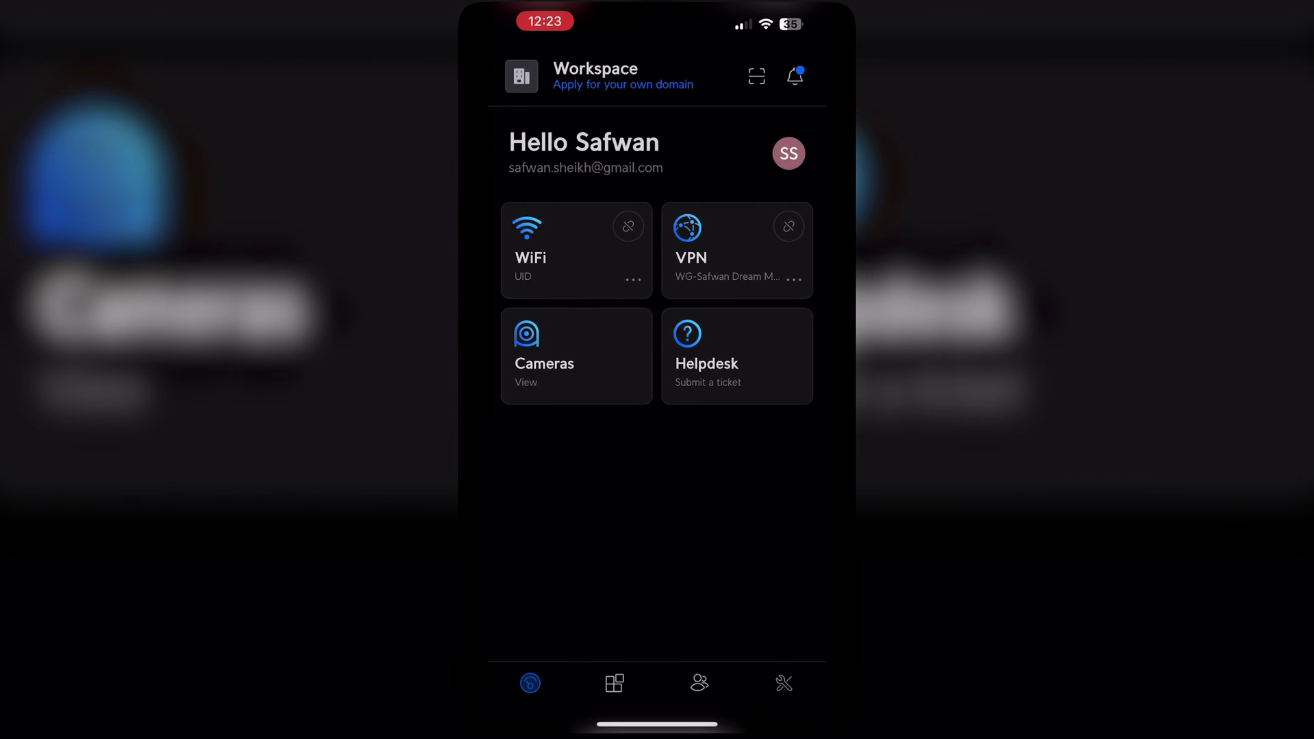
scroll(657, 411, down, 2)
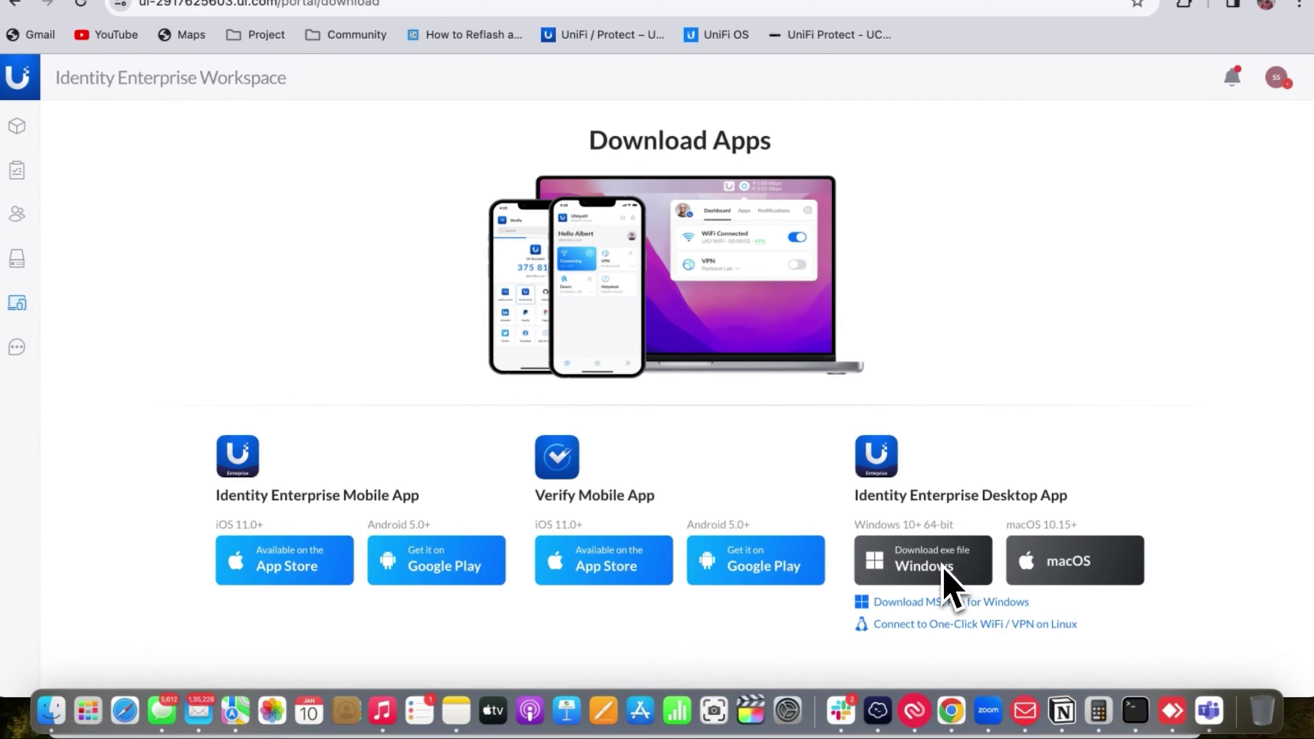
Download the macOS installer (0252-macOS-0.69.2 .pkg, 38.1 MB) and reveal it in Downloads
click(1063, 587)
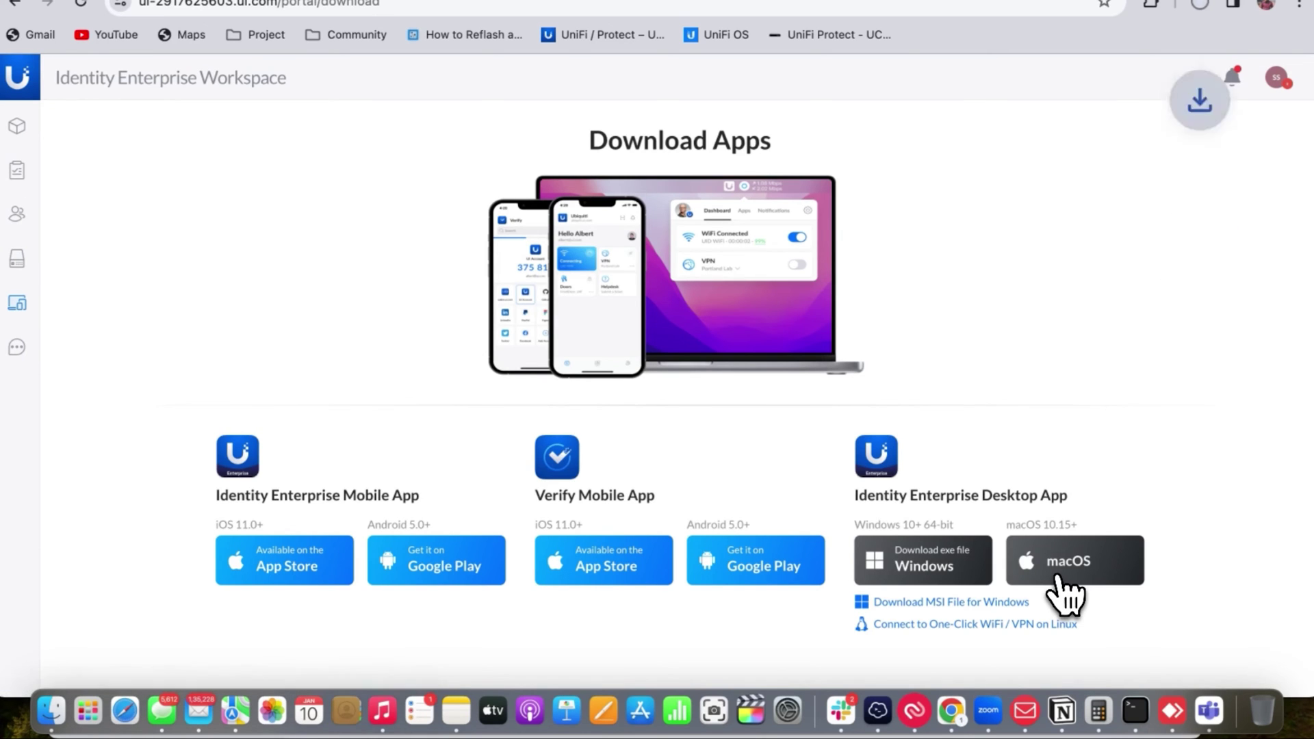
click(1203, 5)
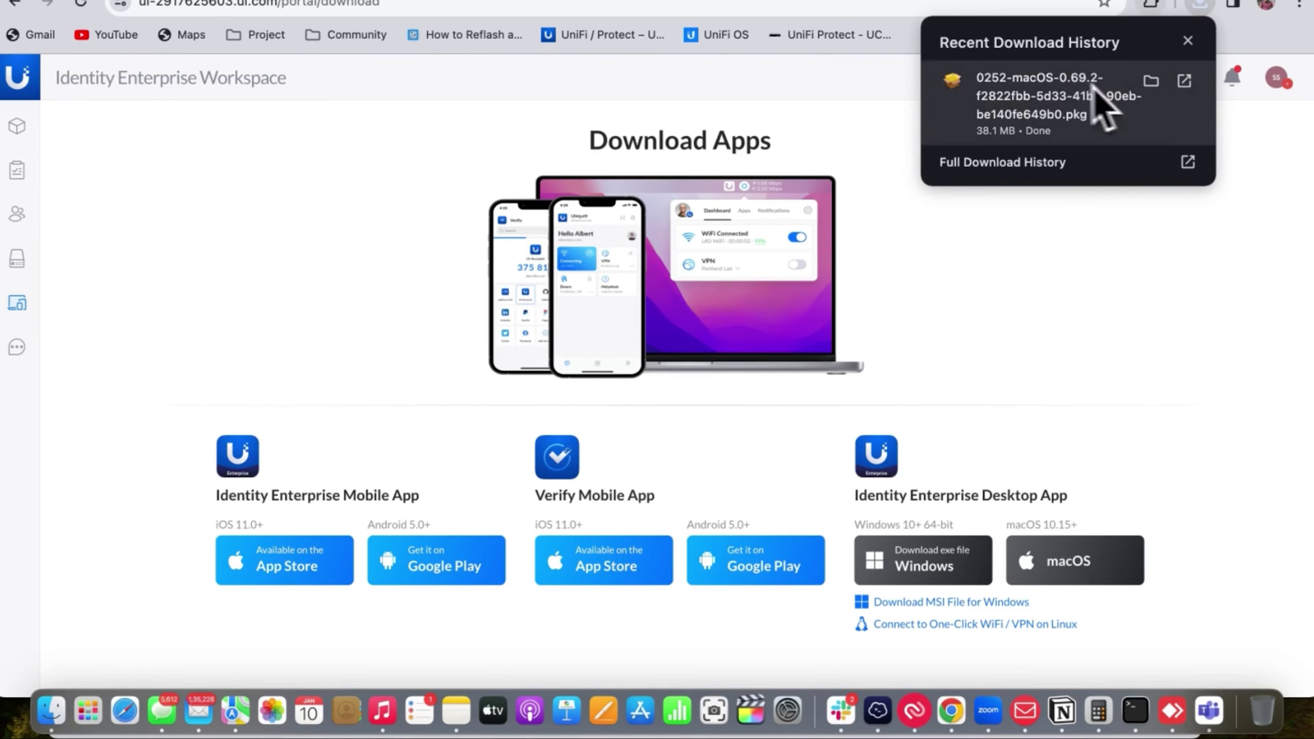
click(1151, 81)
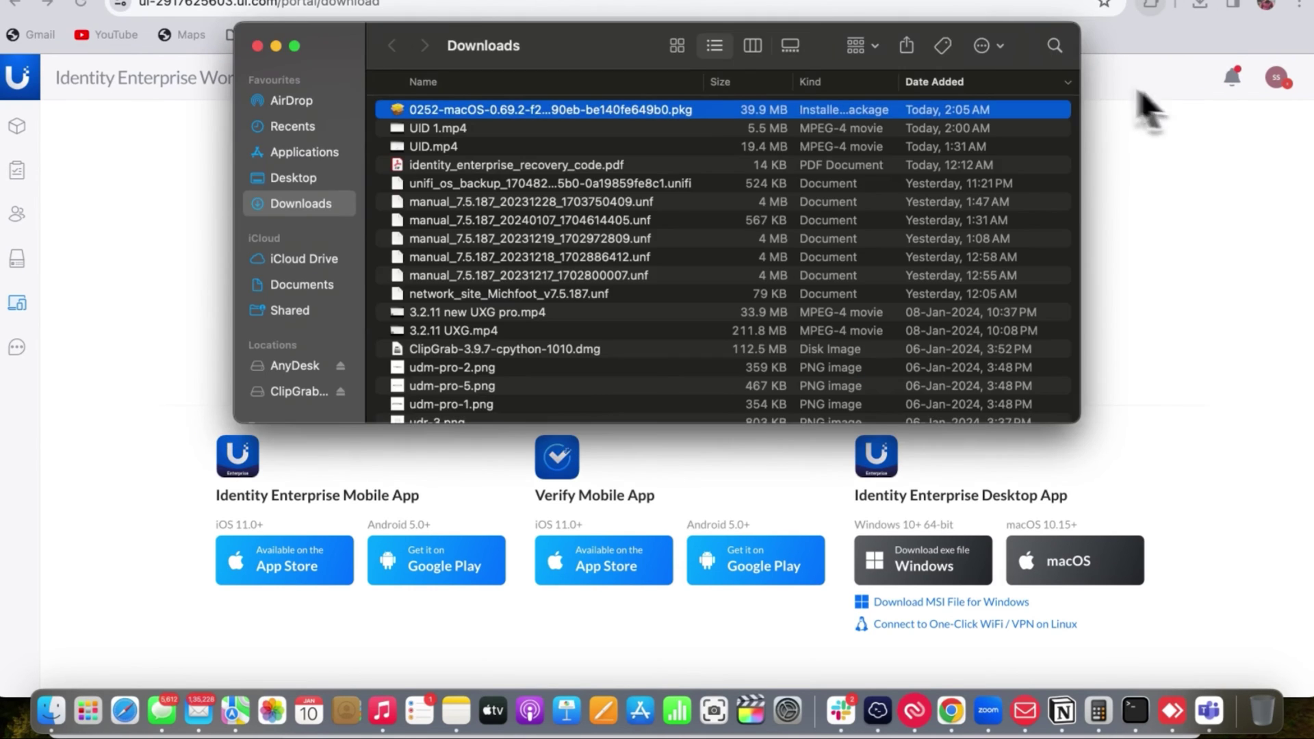
Run the .pkg installer, agree to the licence, authorise with the admin password, and close on success
double_click(656, 111)
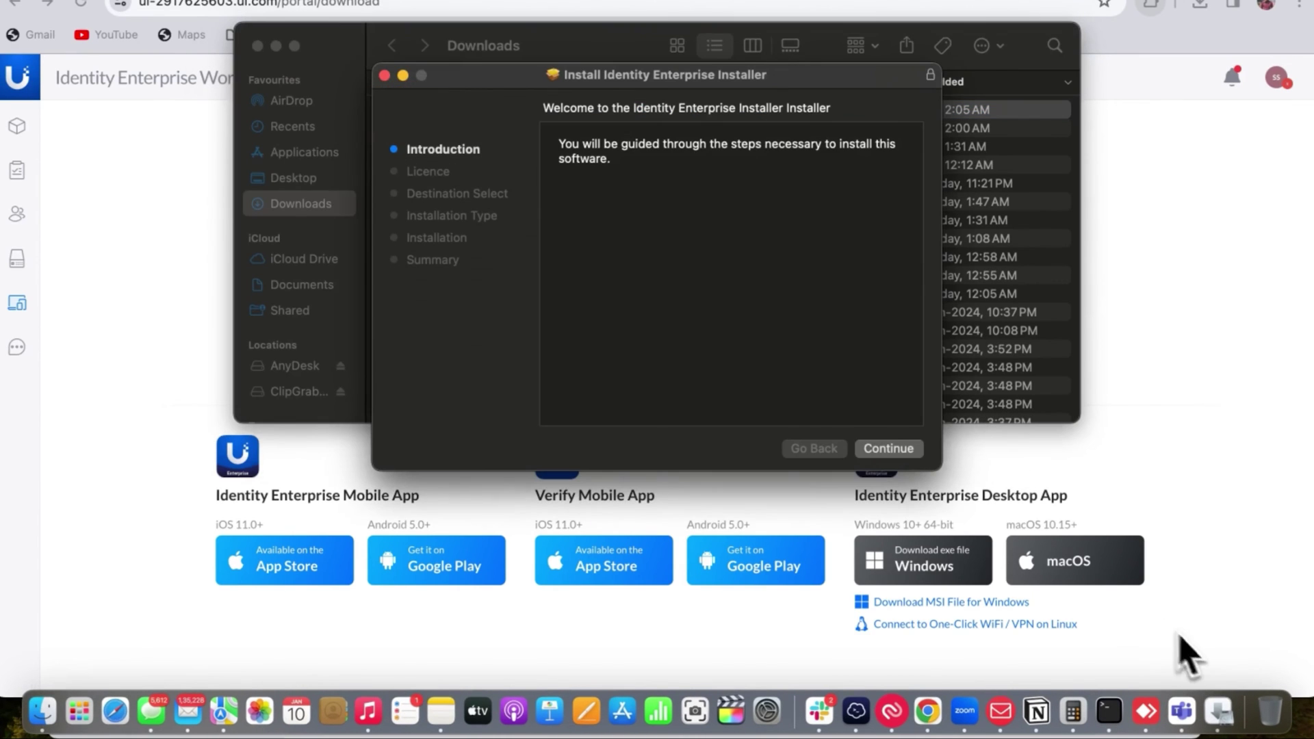
click(889, 449)
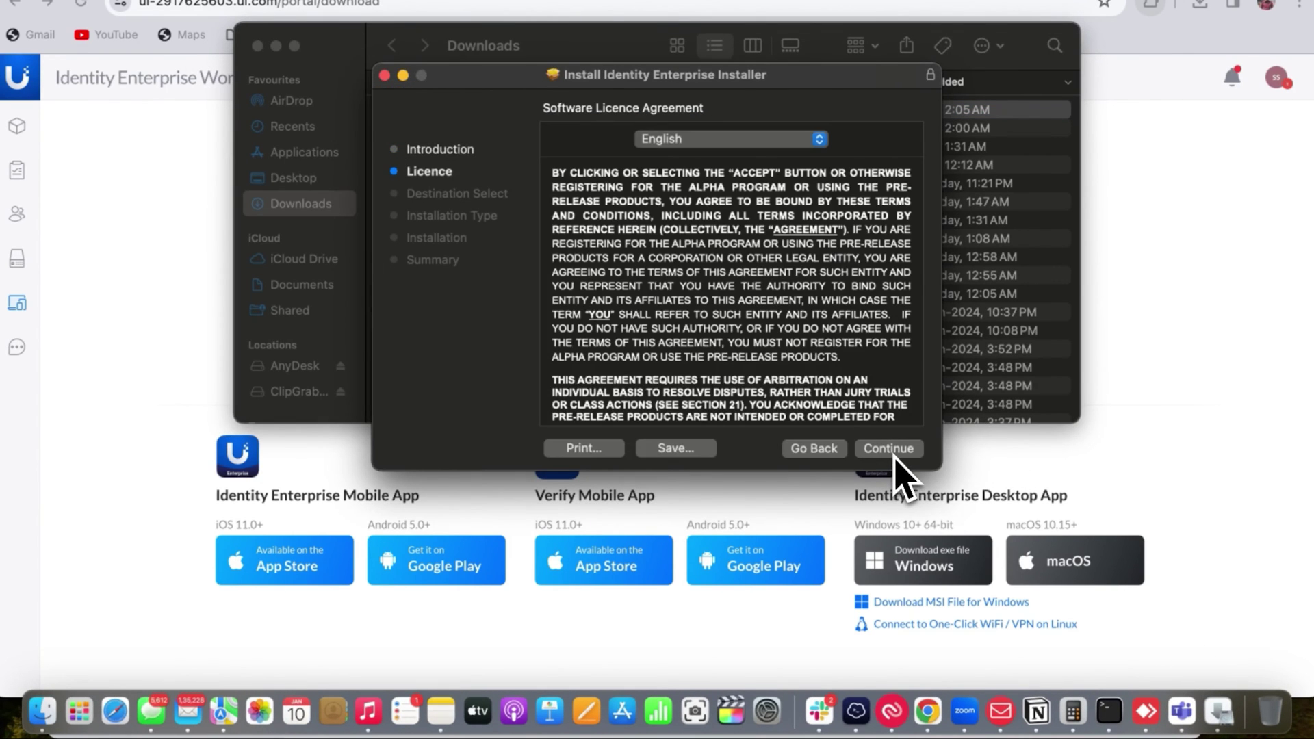
click(890, 449)
click(836, 319)
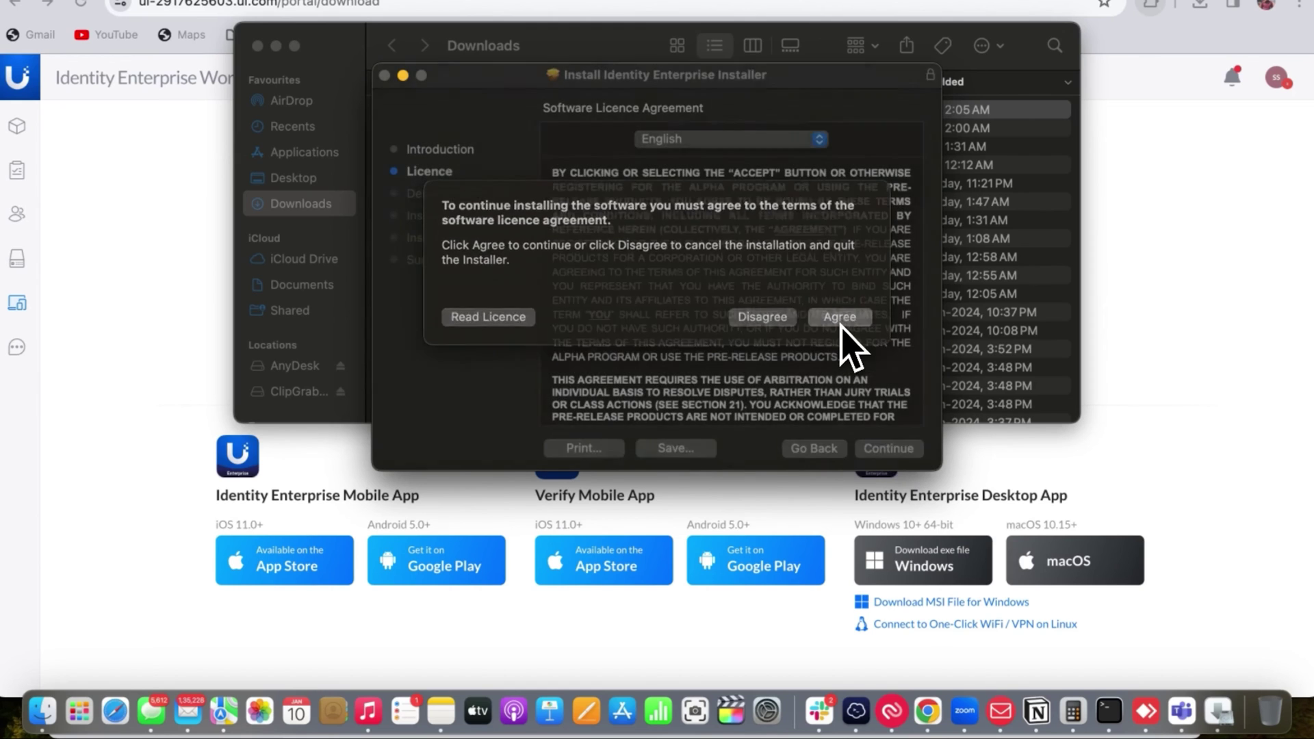
click(891, 451)
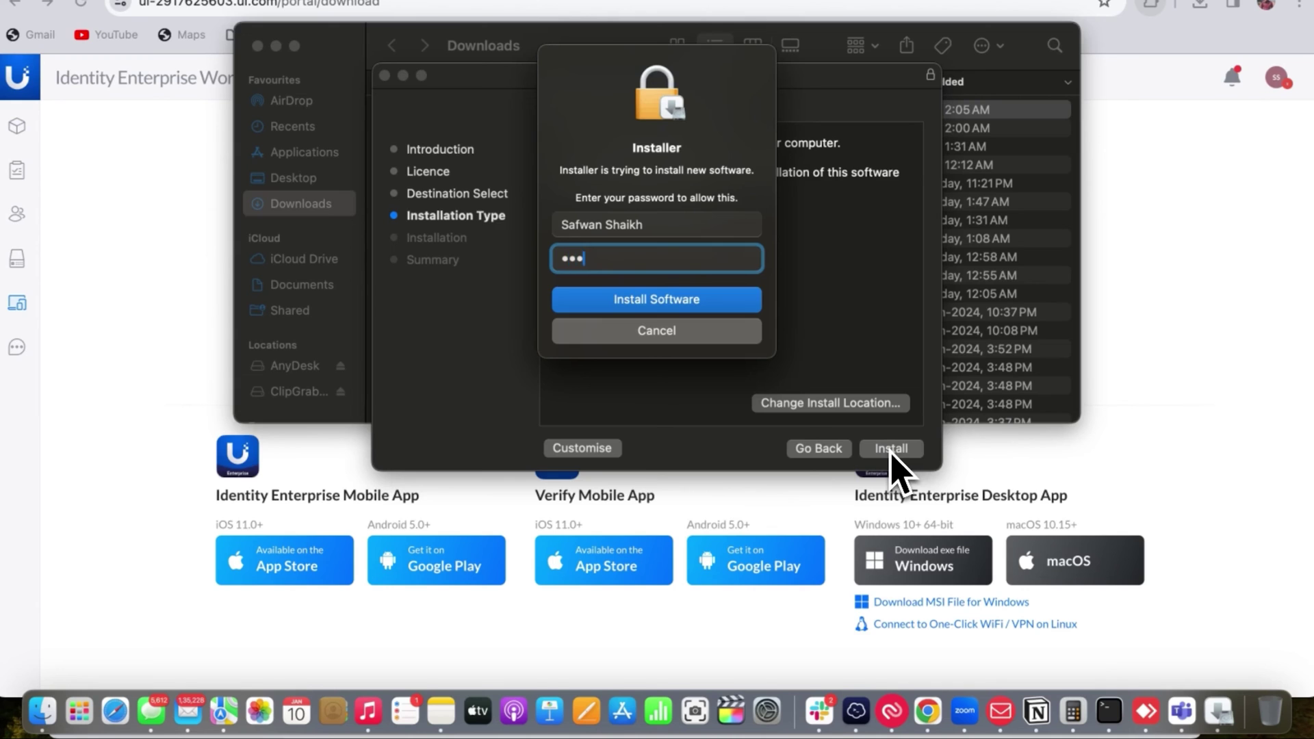
key(Return)
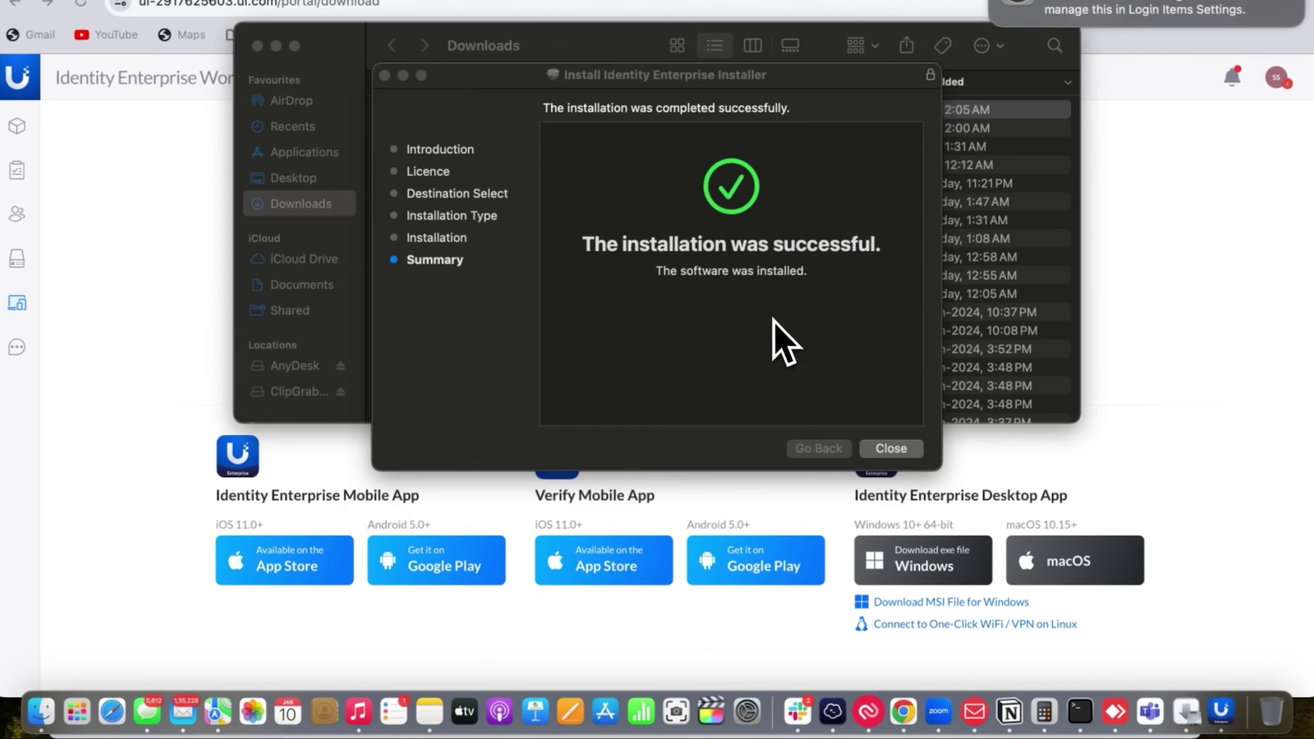
click(881, 446)
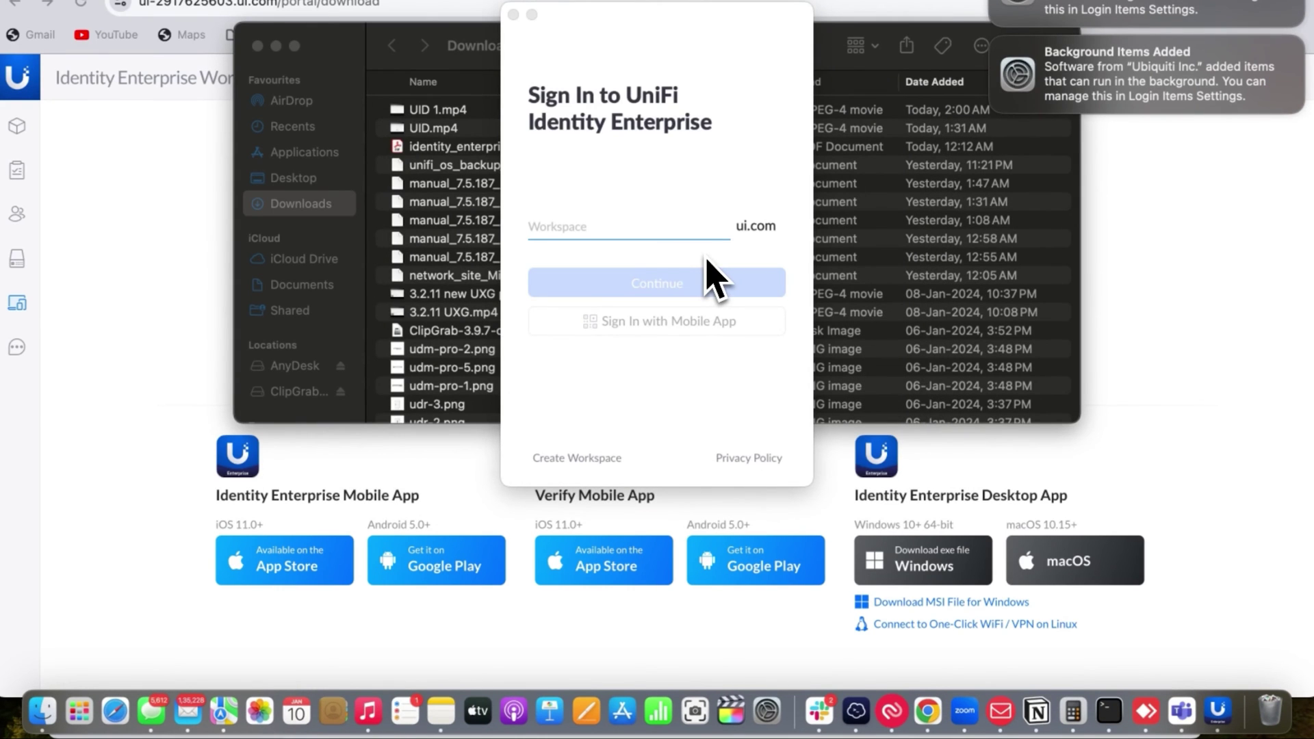
Close the Downloads folder, enter the workspace ID in the desktop app and continue
click(587, 241)
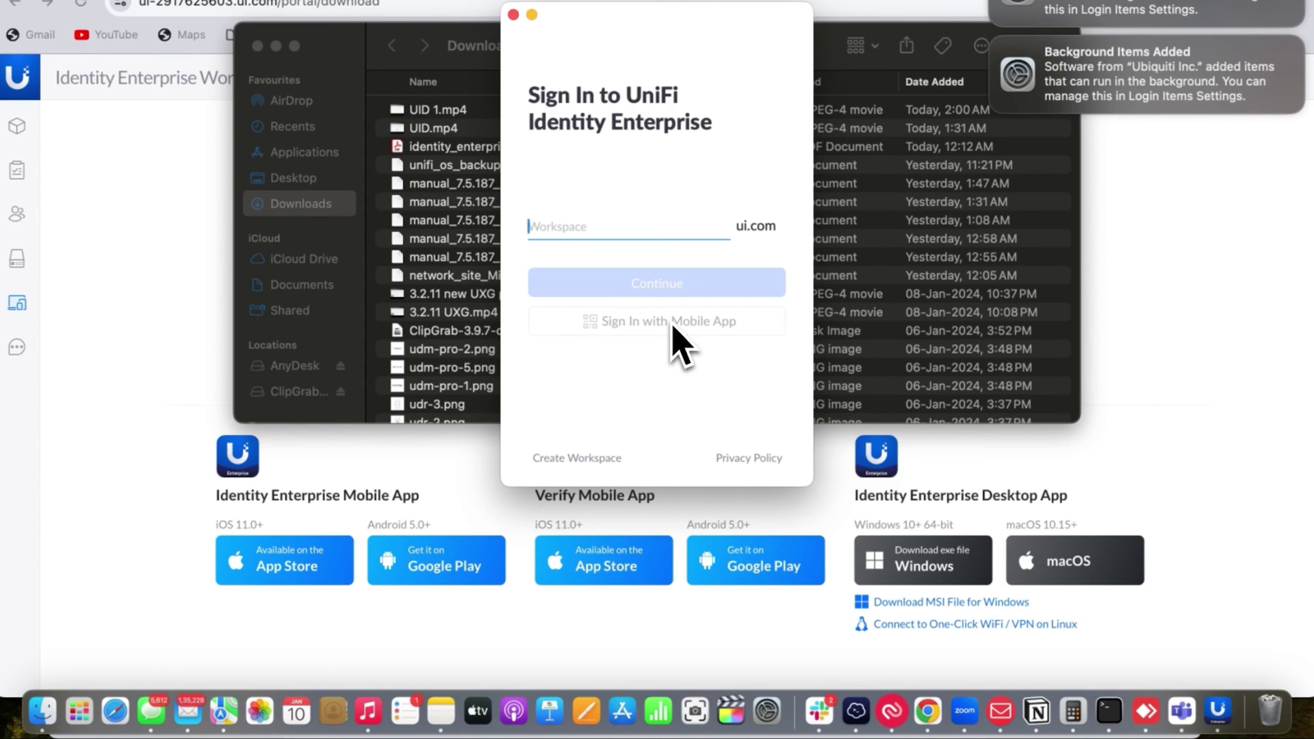
click(257, 46)
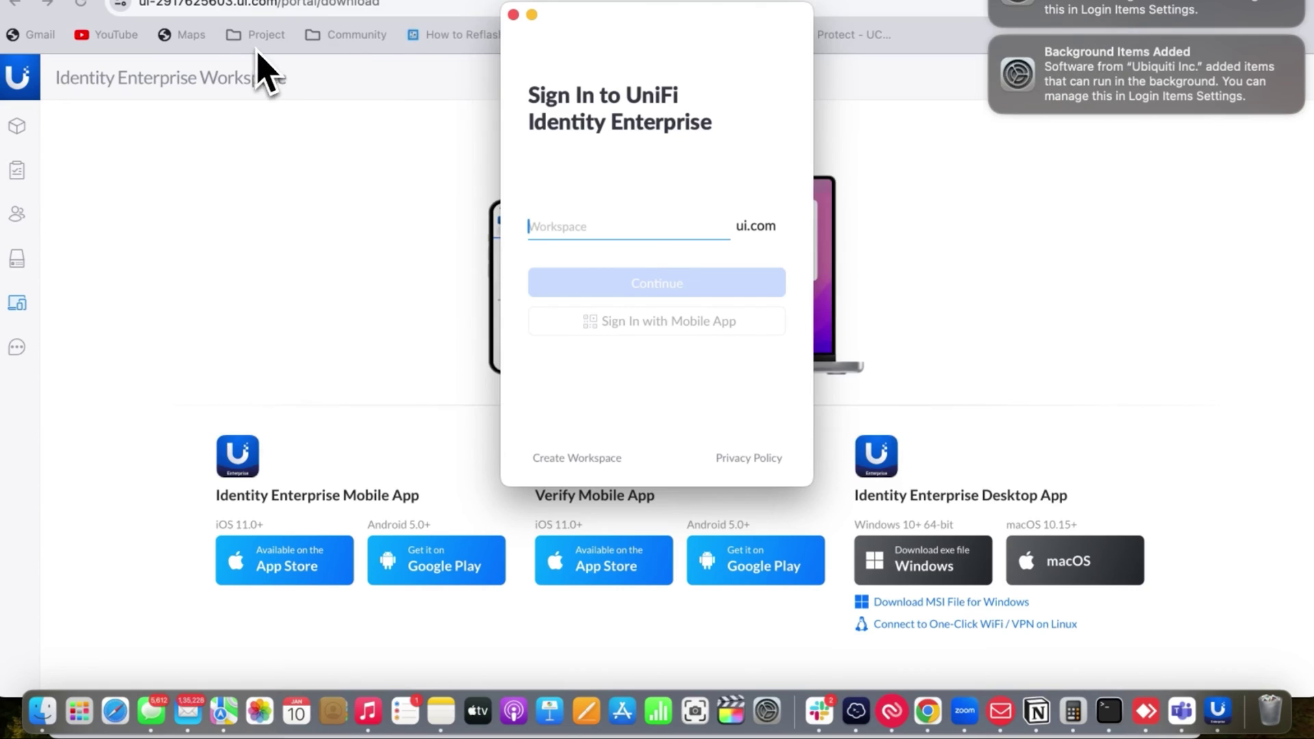
click(514, 16)
text(ui-2917625603)
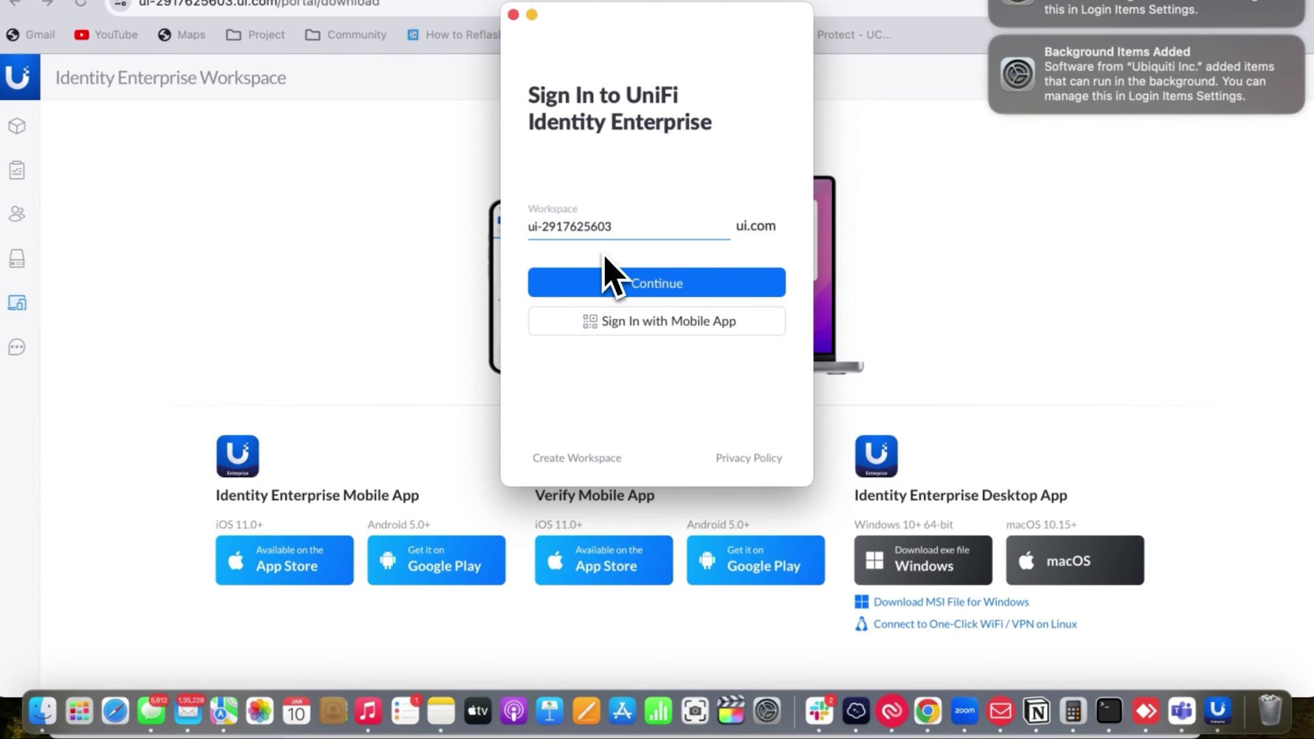
click(627, 288)
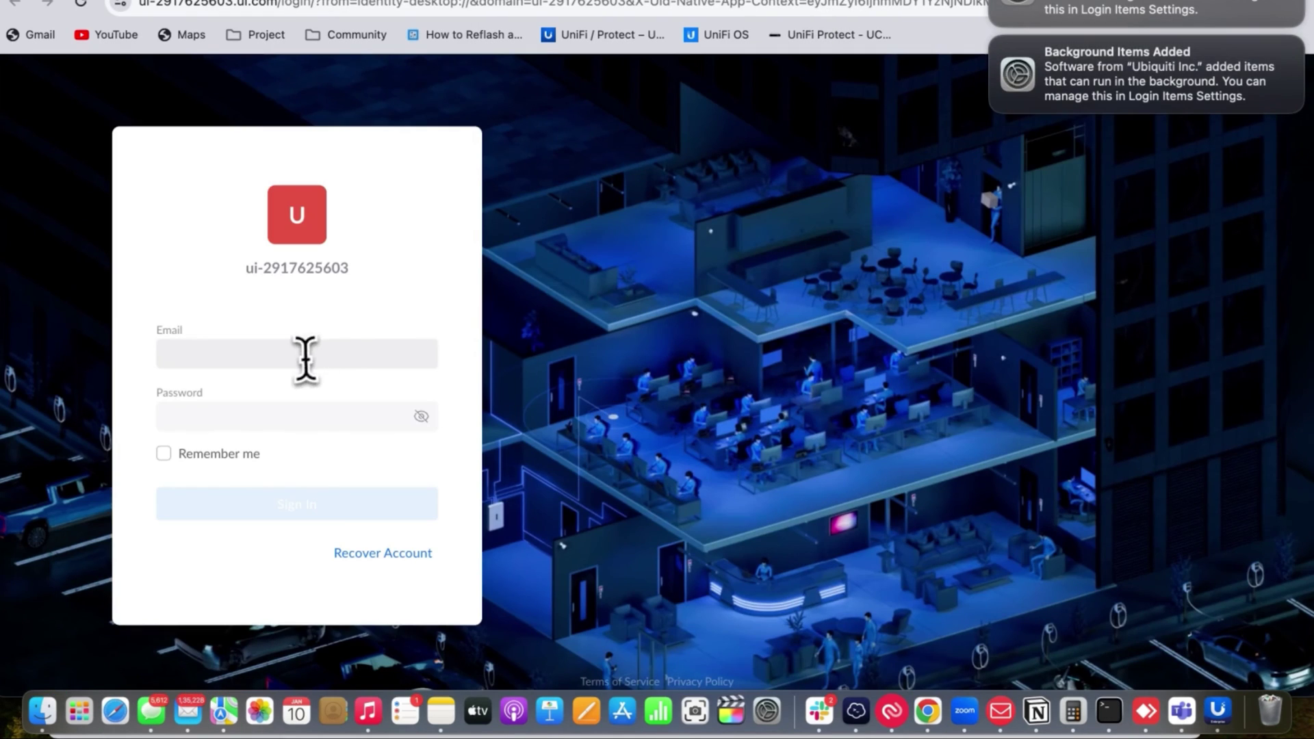
Sign in with the saved account credentials and enable automatic verification prompts
click(306, 357)
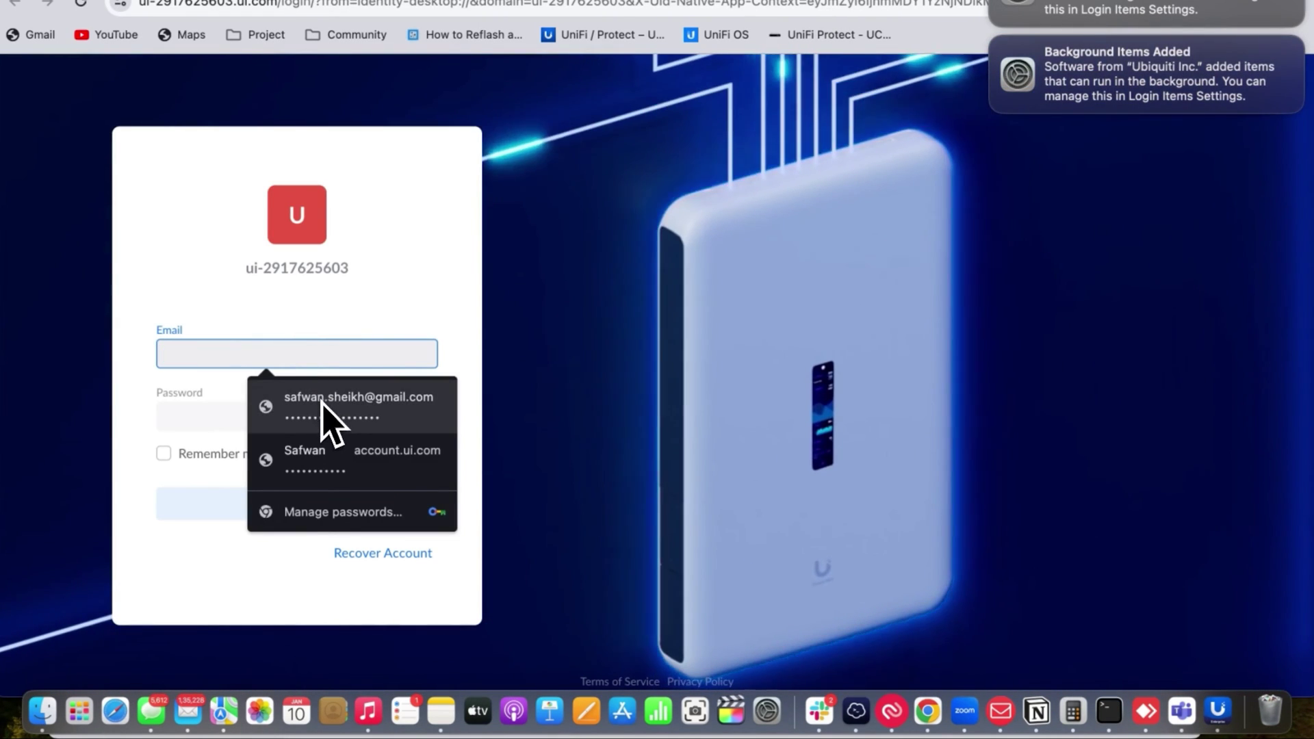
click(322, 404)
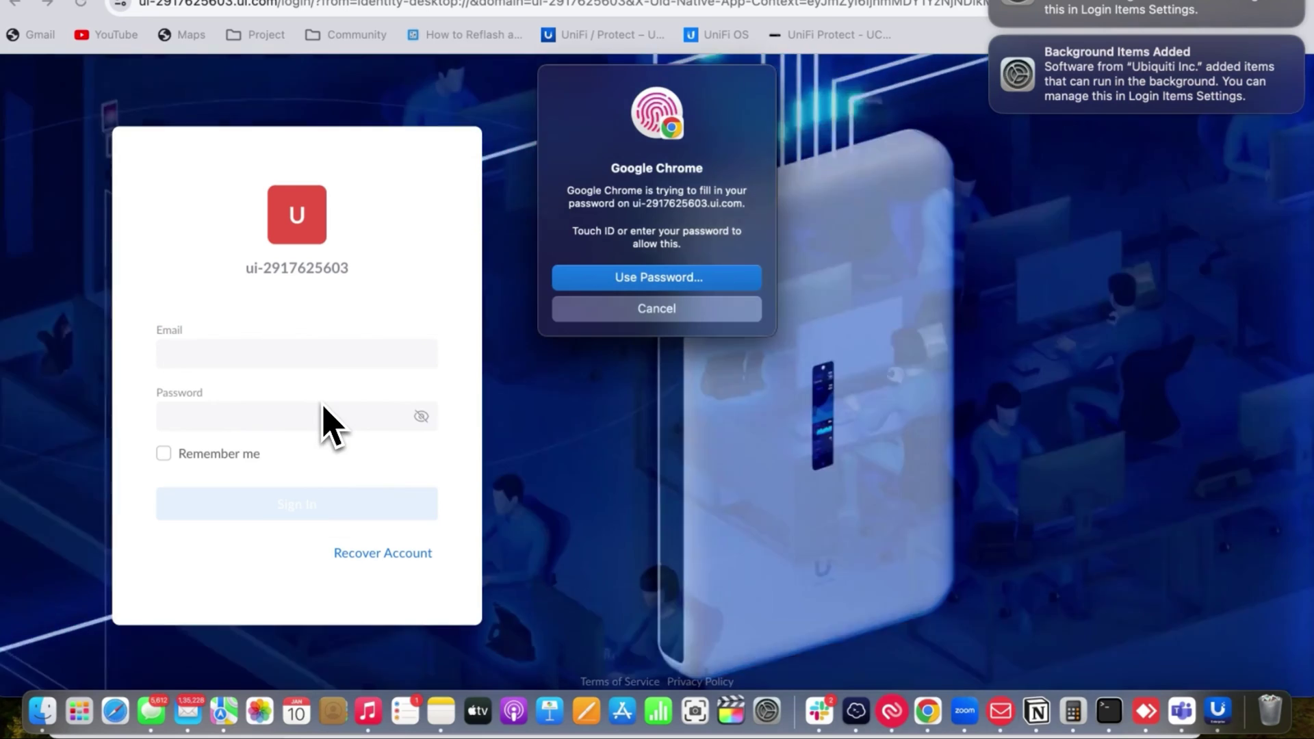
click(319, 512)
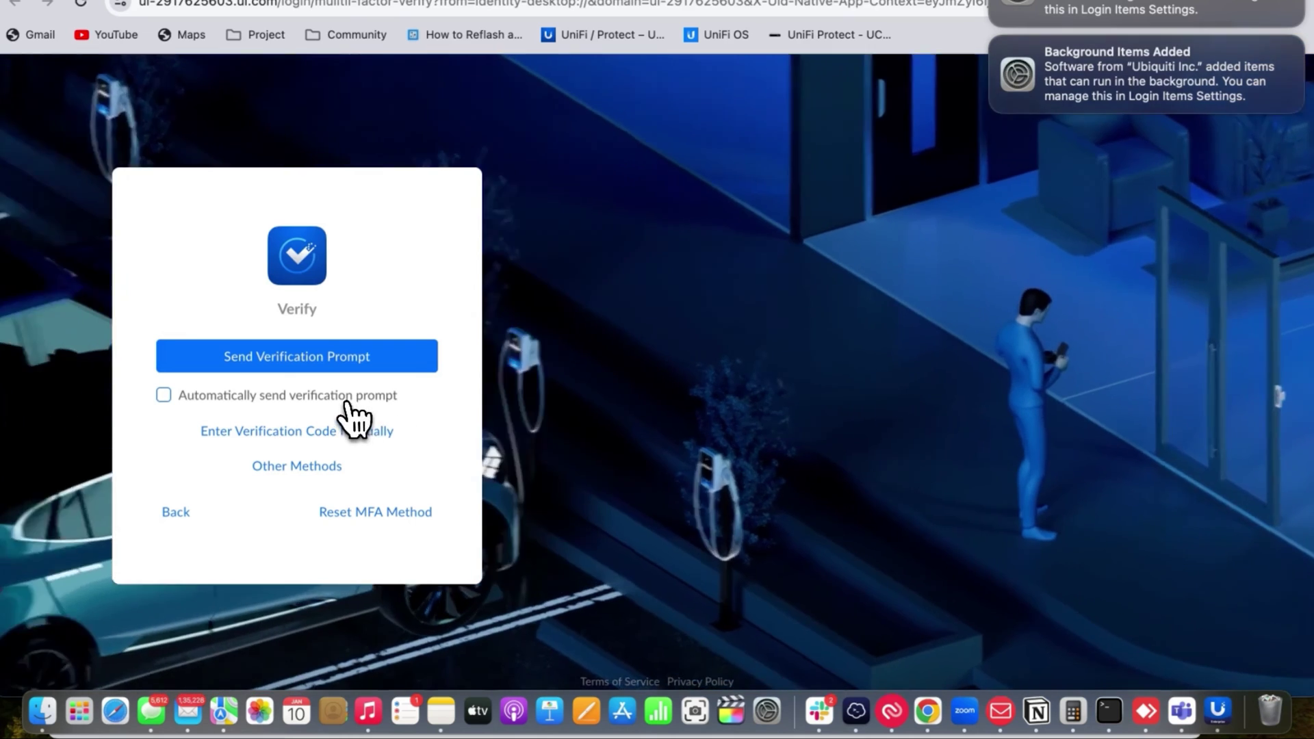
click(344, 397)
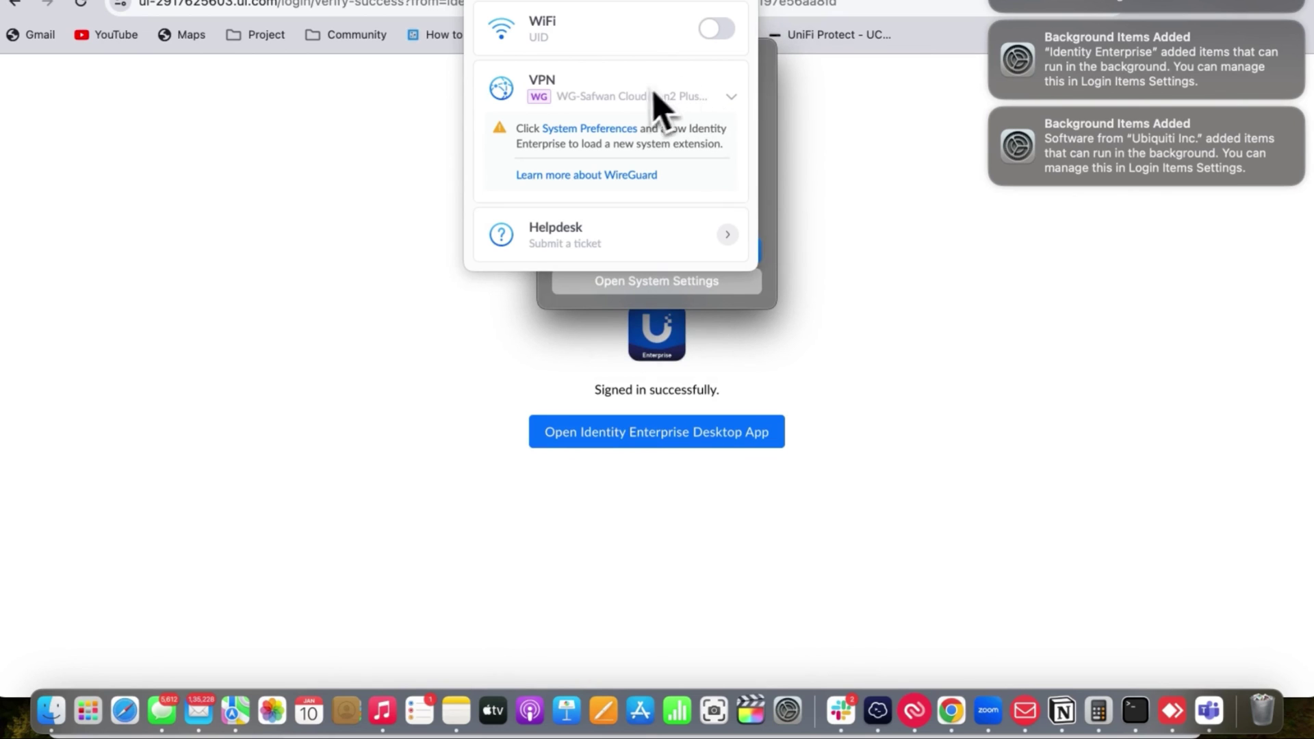
Close the WiFi/VPN panel, dismiss the blocked-extension alert, allow the app to open, clear the banner
click(780, 189)
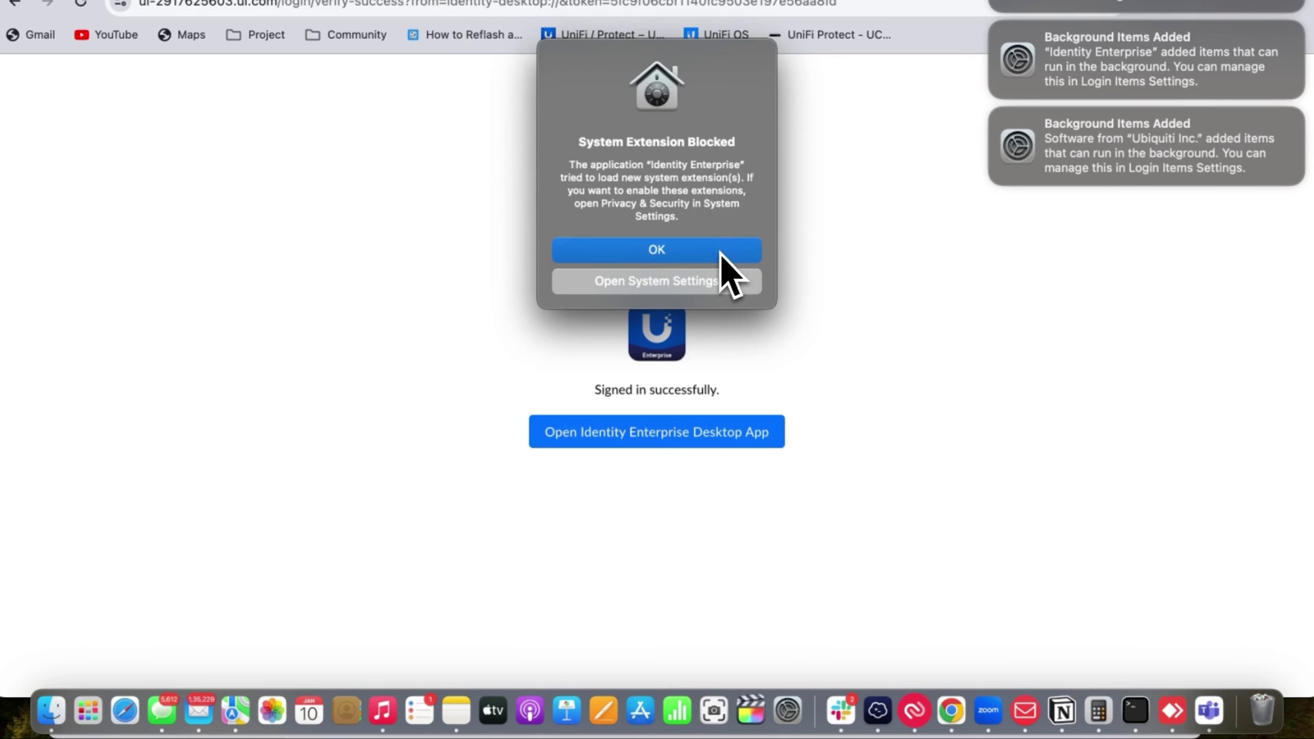
click(710, 293)
click(664, 445)
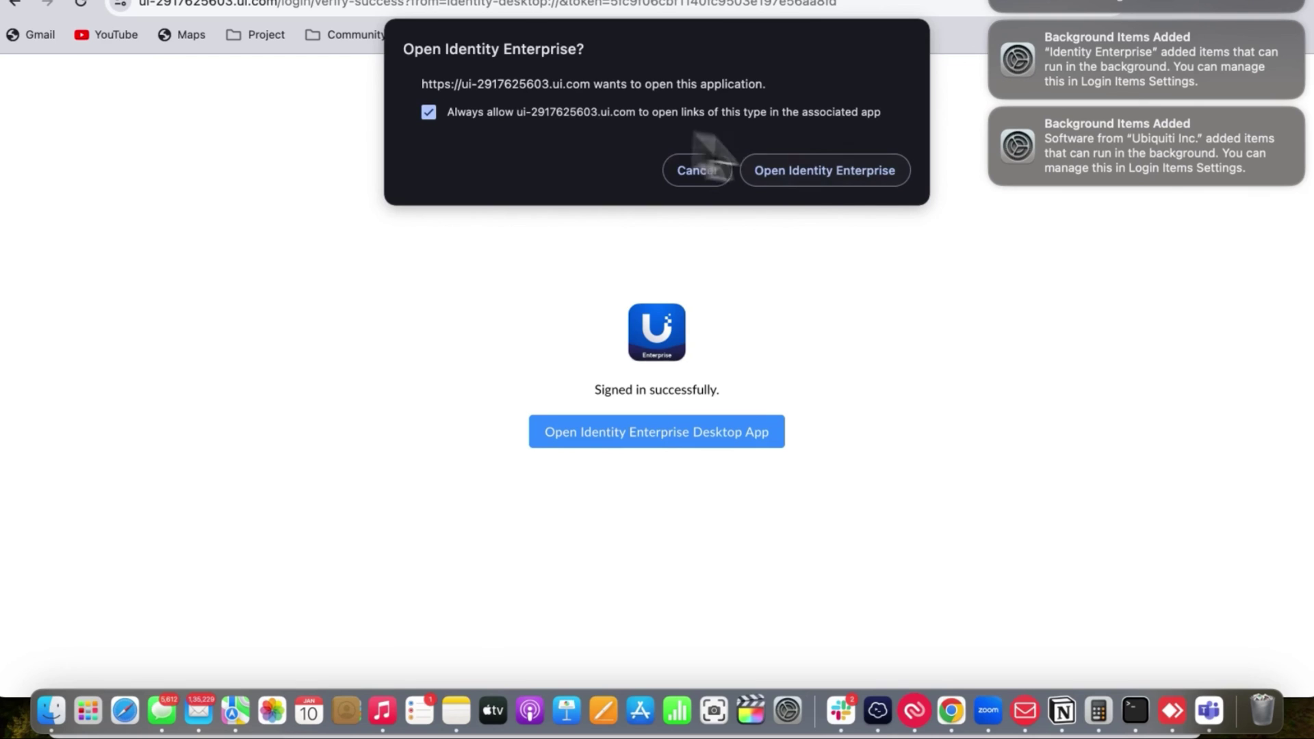
click(854, 184)
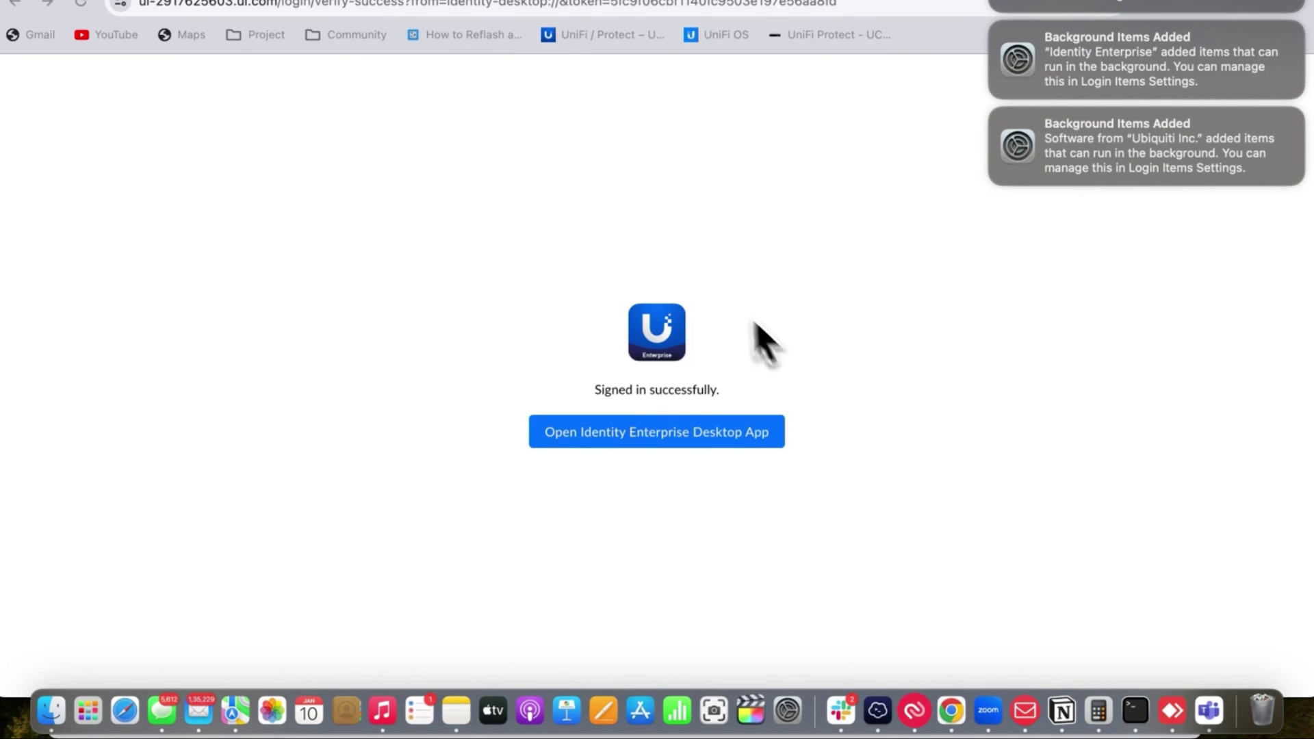
click(1051, 4)
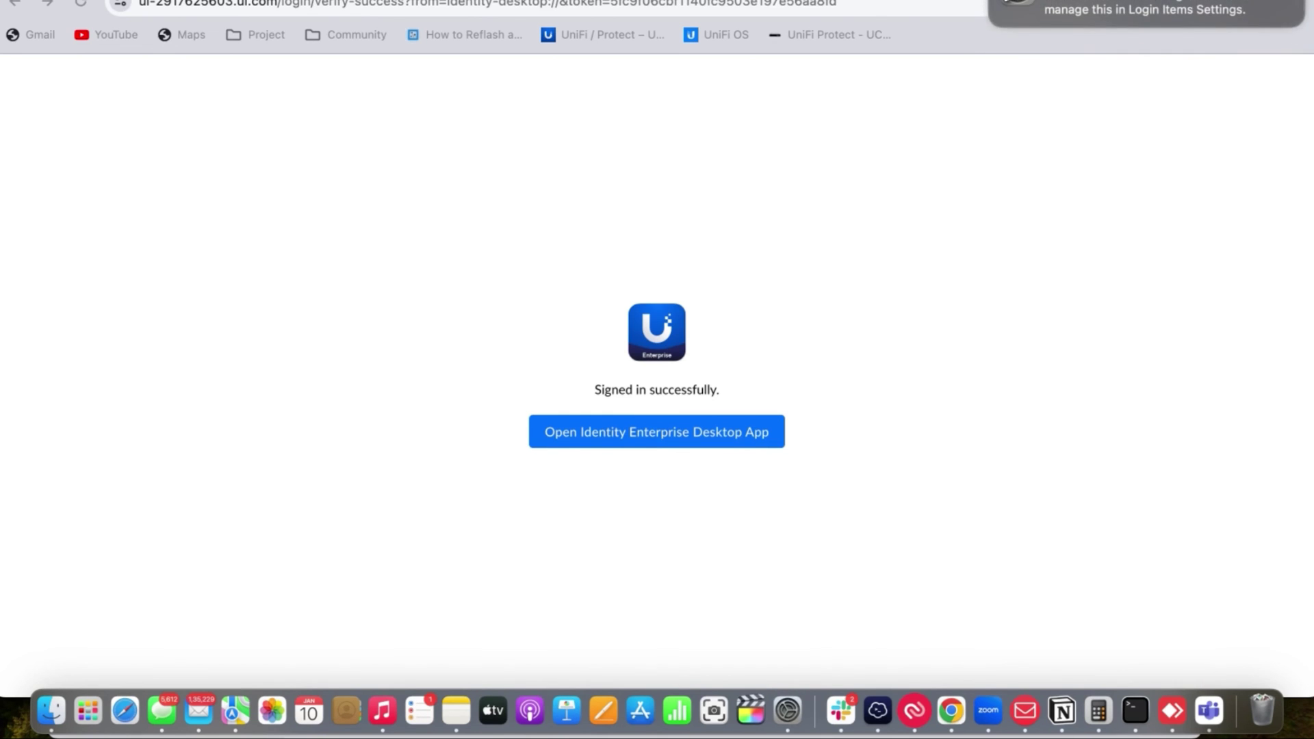
click(87, 711)
click(500, 548)
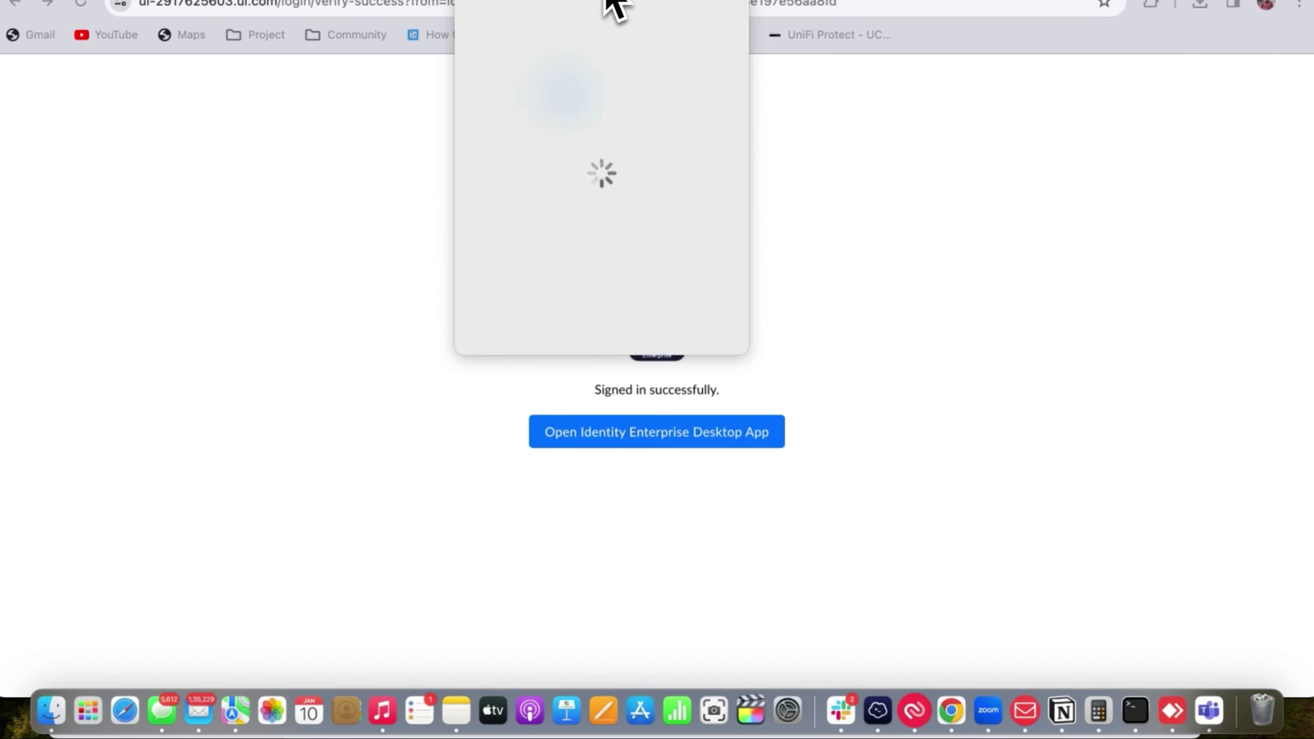
click(670, 6)
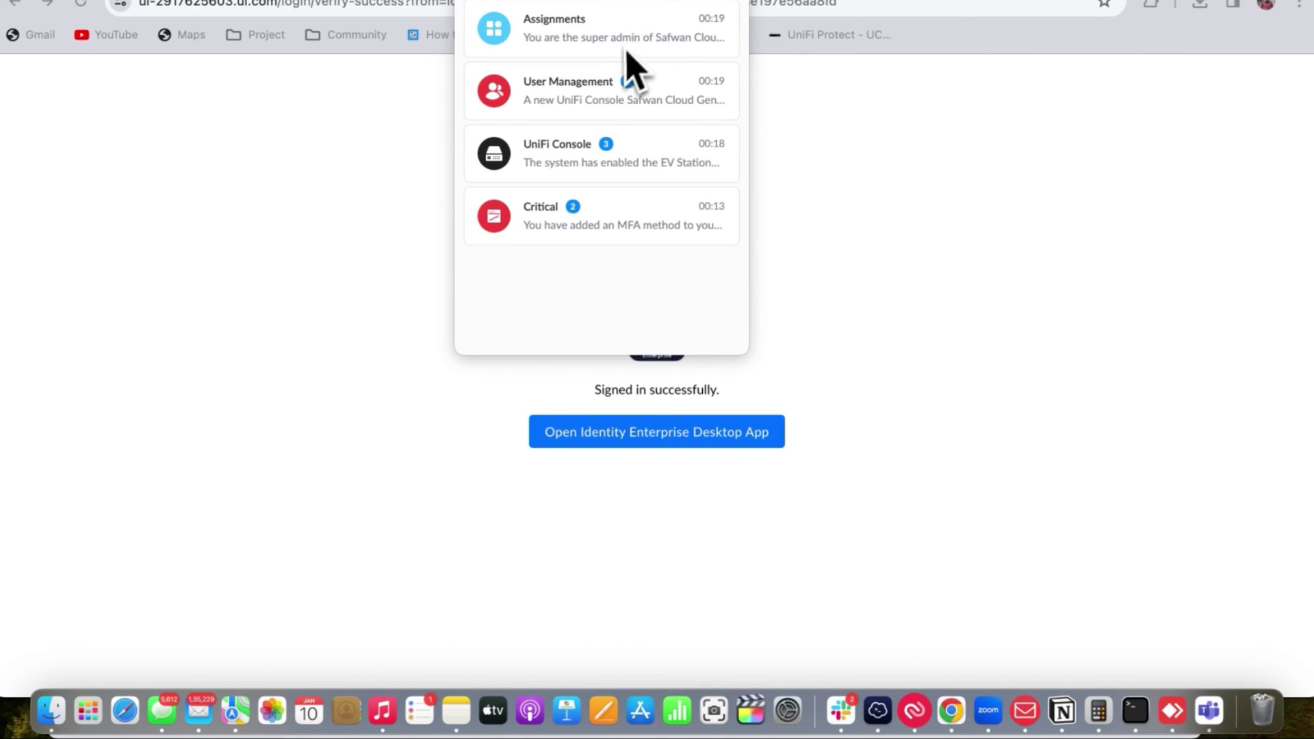
click(599, 3)
click(556, 4)
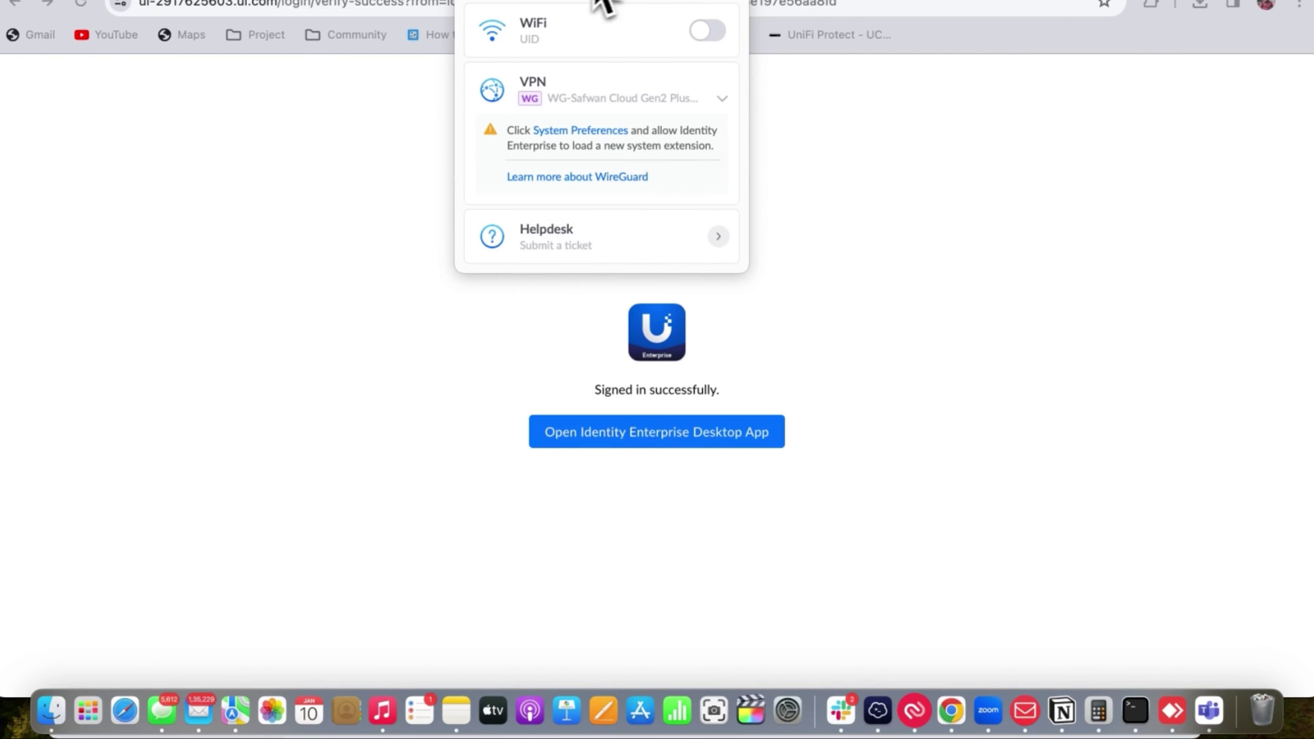
click(682, 2)
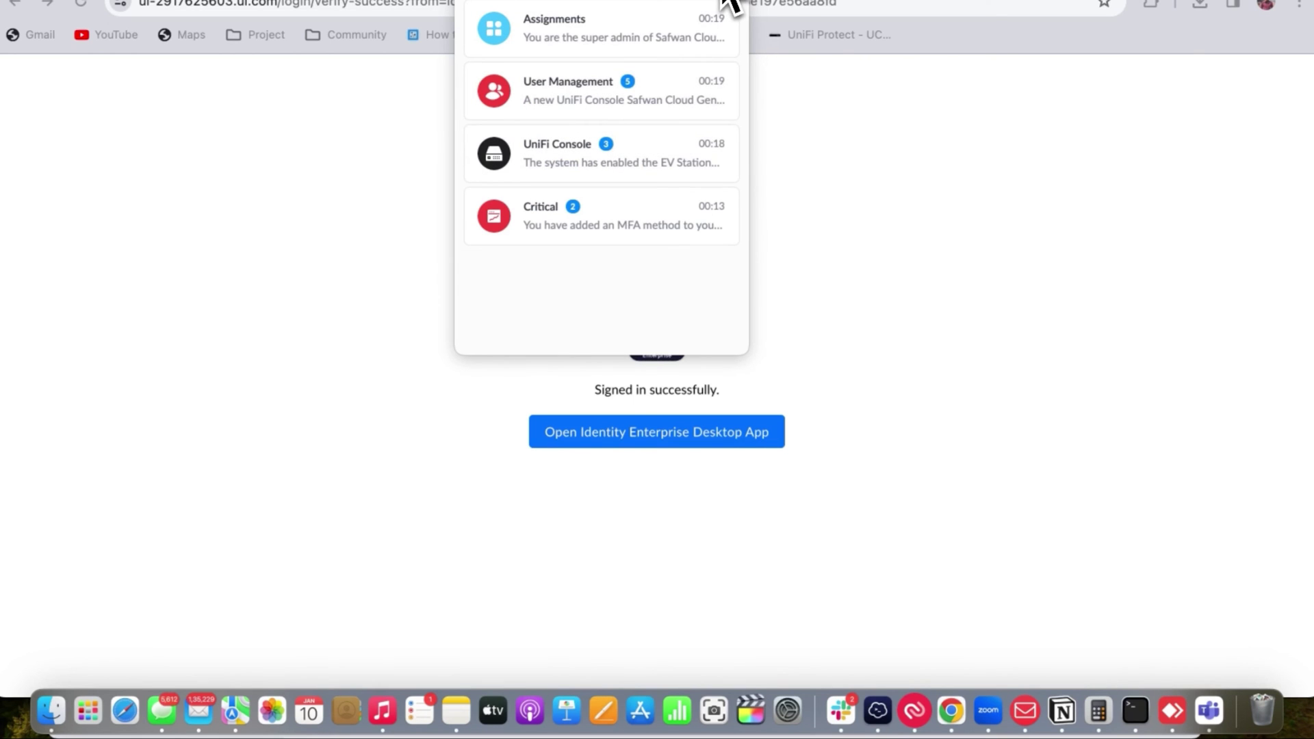
key(Escape)
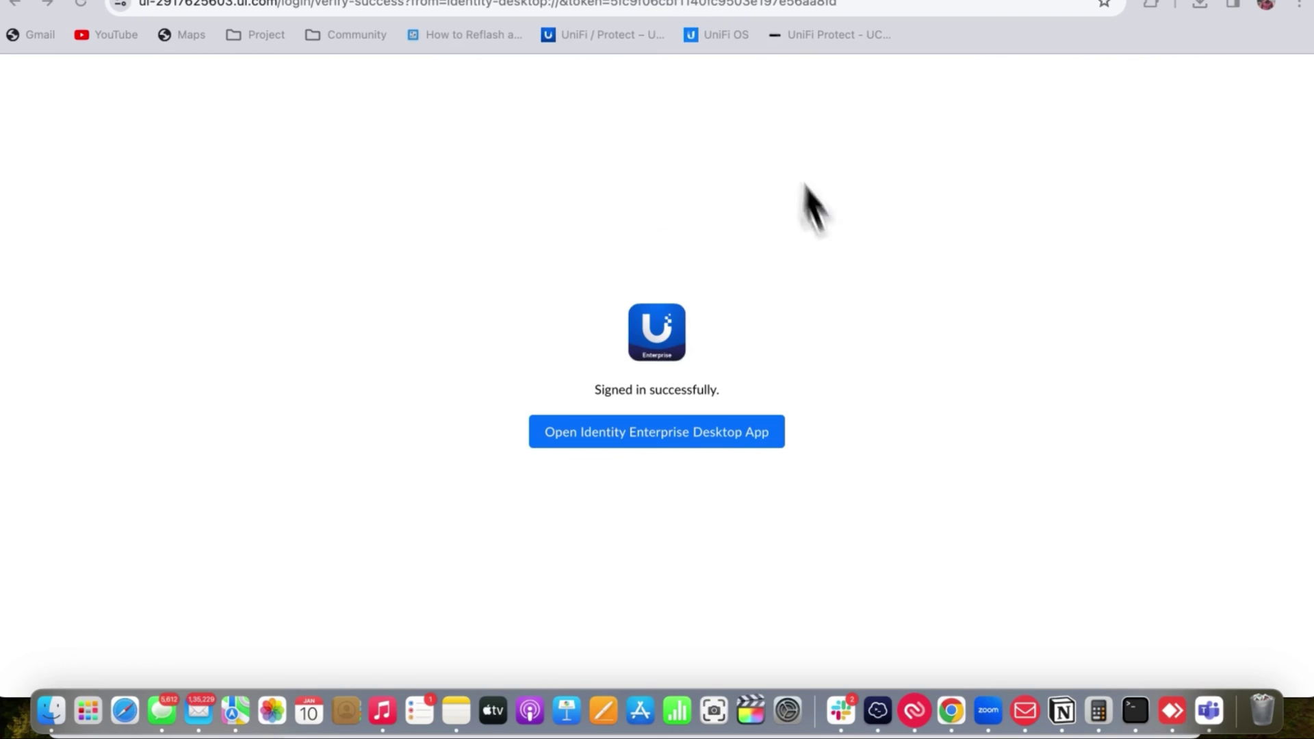